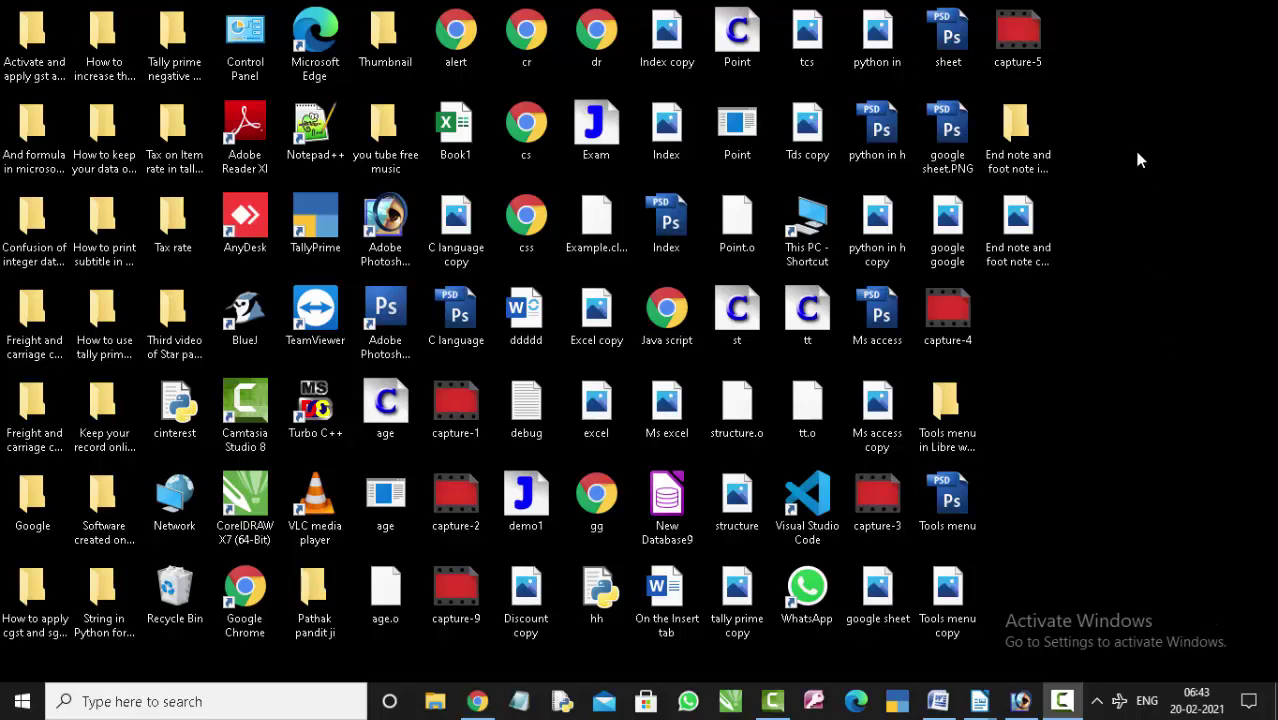
- Refresh the desktop twice and bring up the Google Docs home page in Chrome
{"action": "right_click", "coordinate": [1129, 127]}
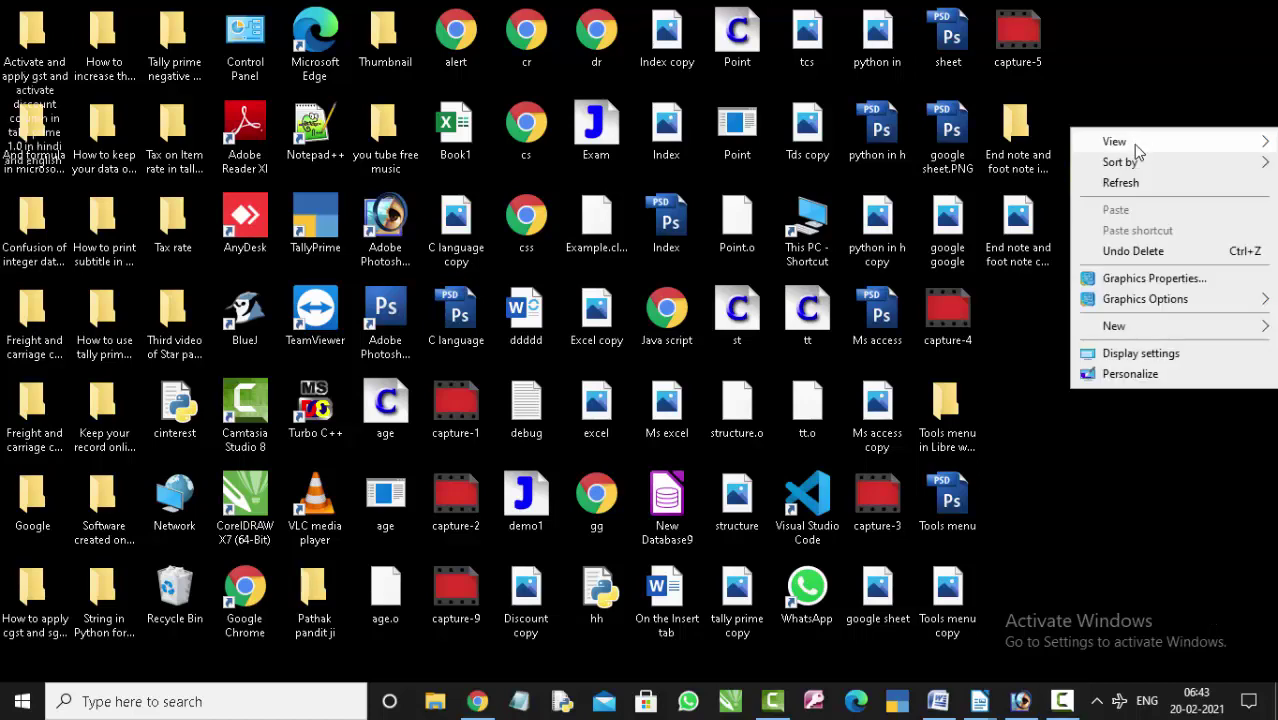
{"action": "left_click", "coordinate": [1130, 182]}
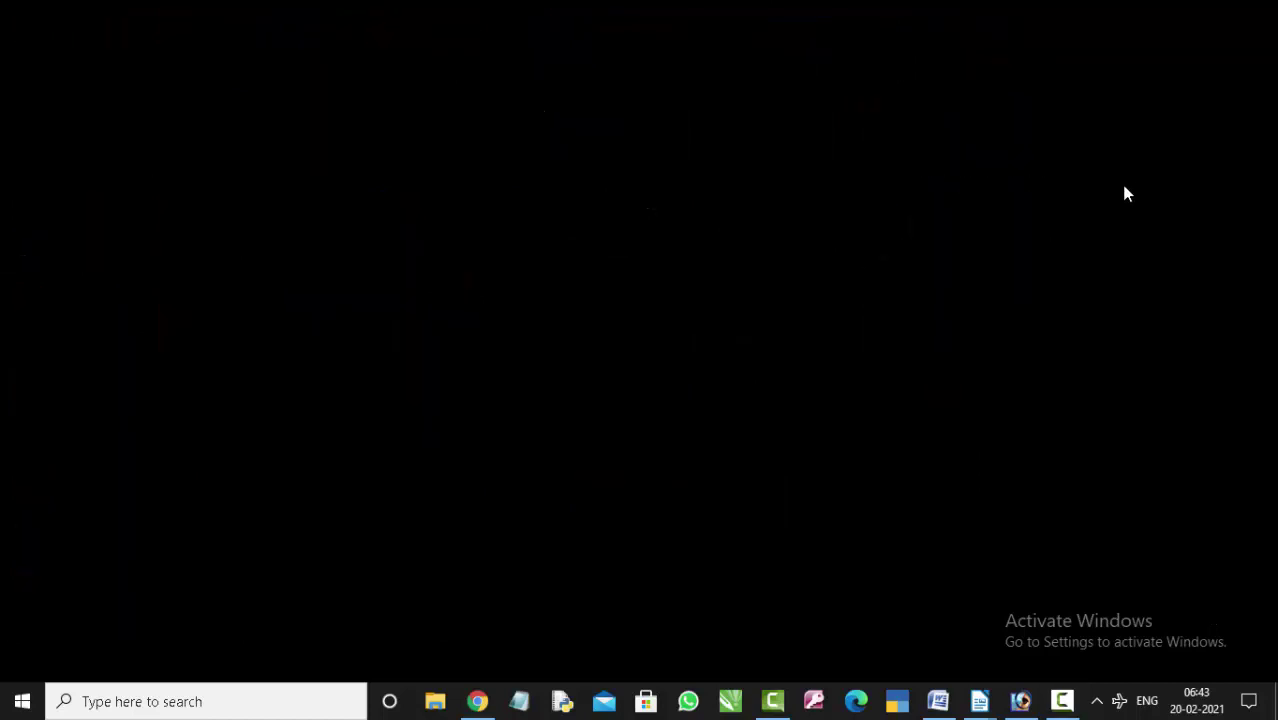
{"action": "right_click", "coordinate": [1122, 175]}
{"action": "left_click", "coordinate": [1105, 224]}
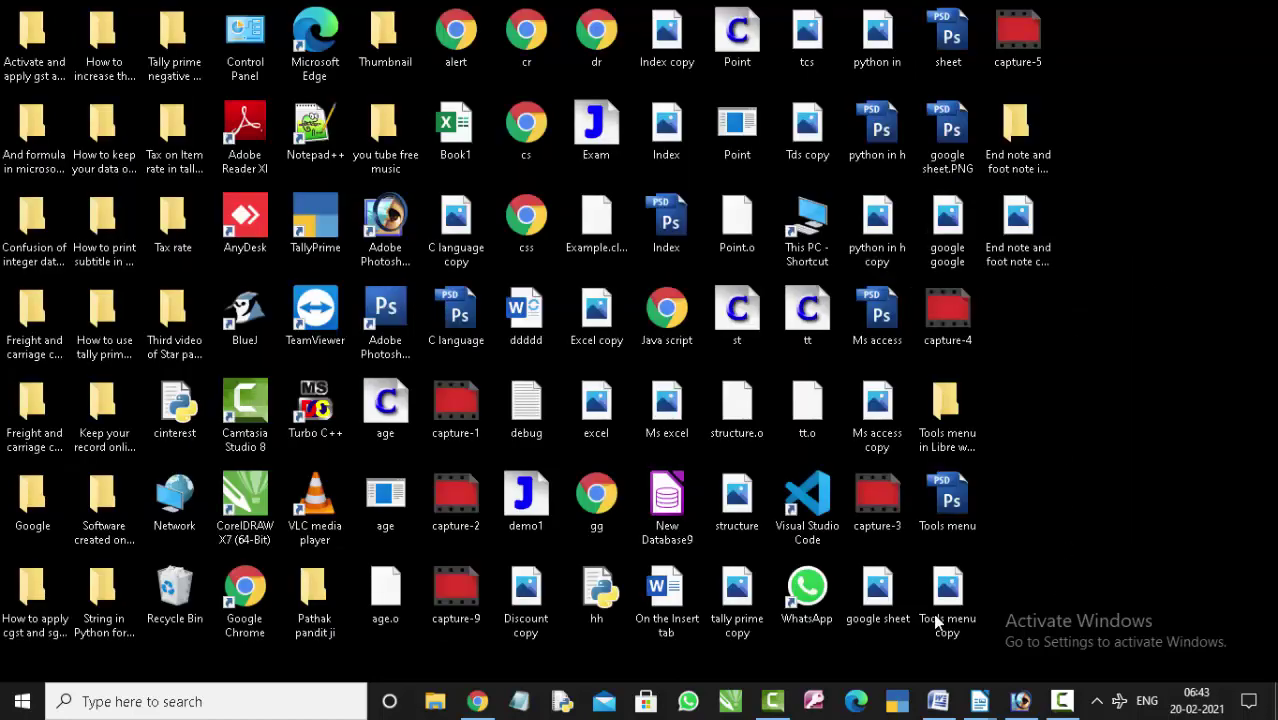
{"action": "left_click", "coordinate": [483, 697]}
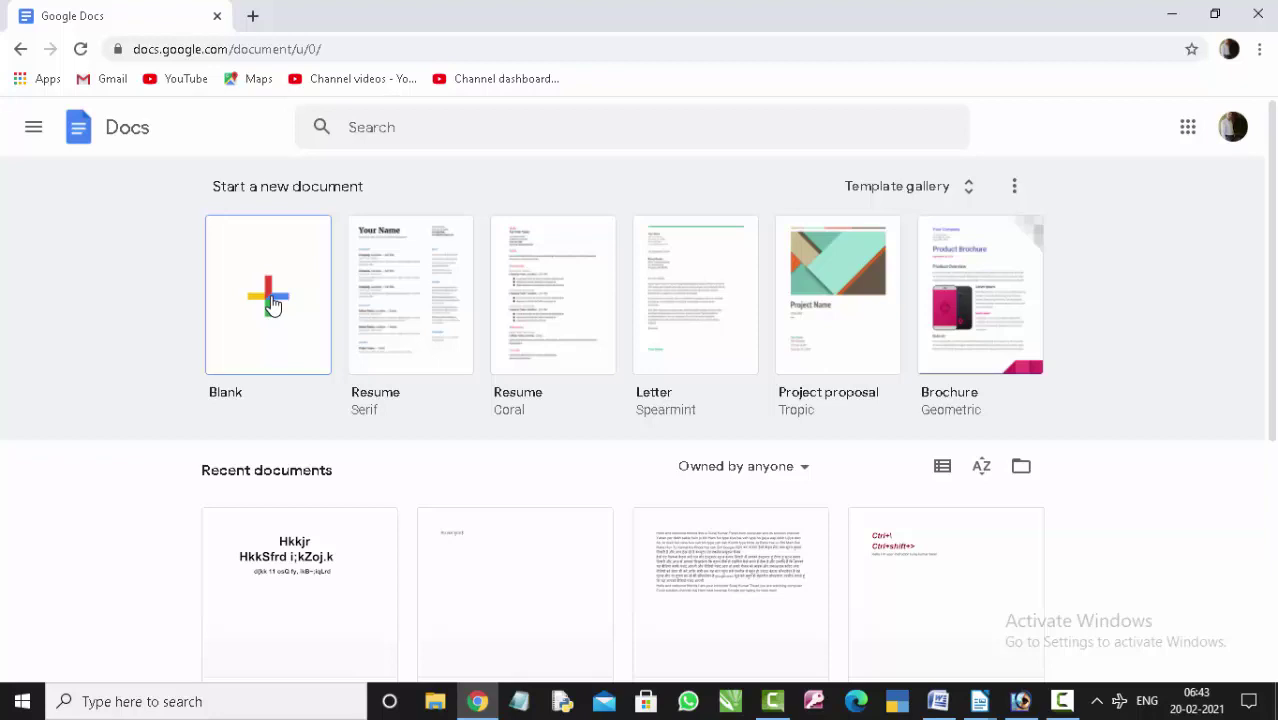
- Create a blank Untitled document and dismiss the Citations tip
{"action": "left_click", "coordinate": [272, 306]}
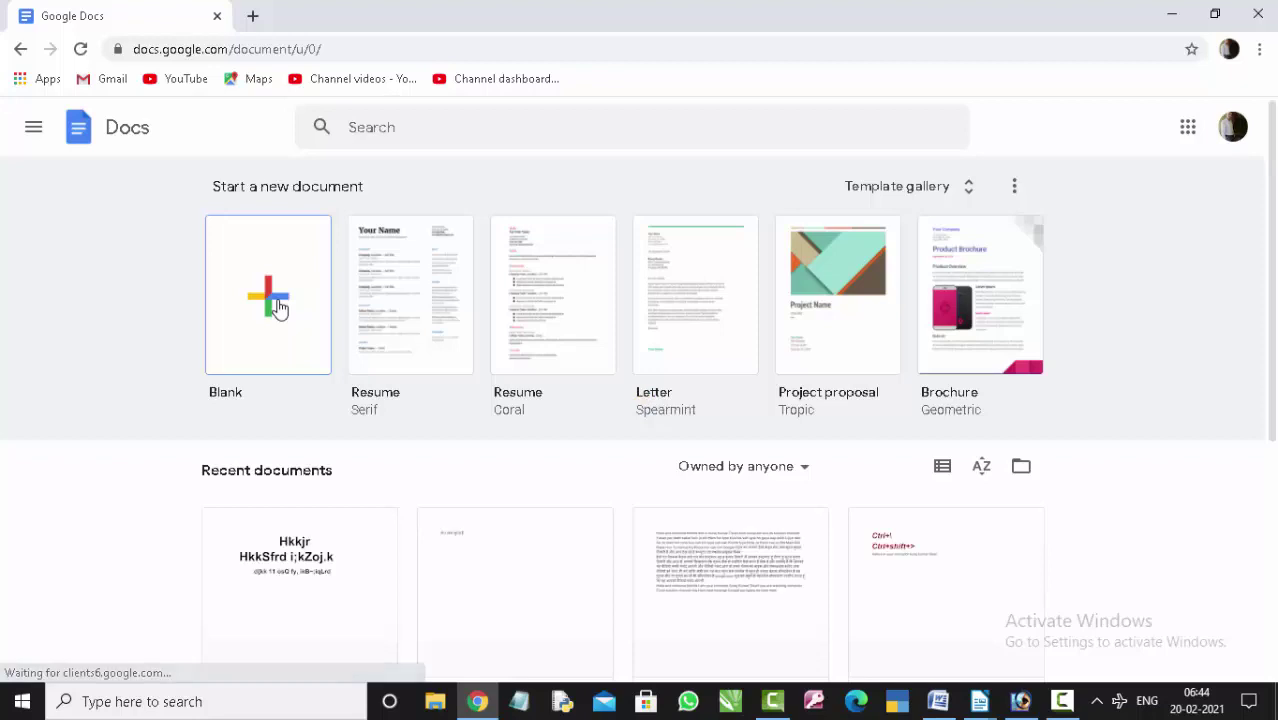
{"action": "left_click", "coordinate": [278, 308]}
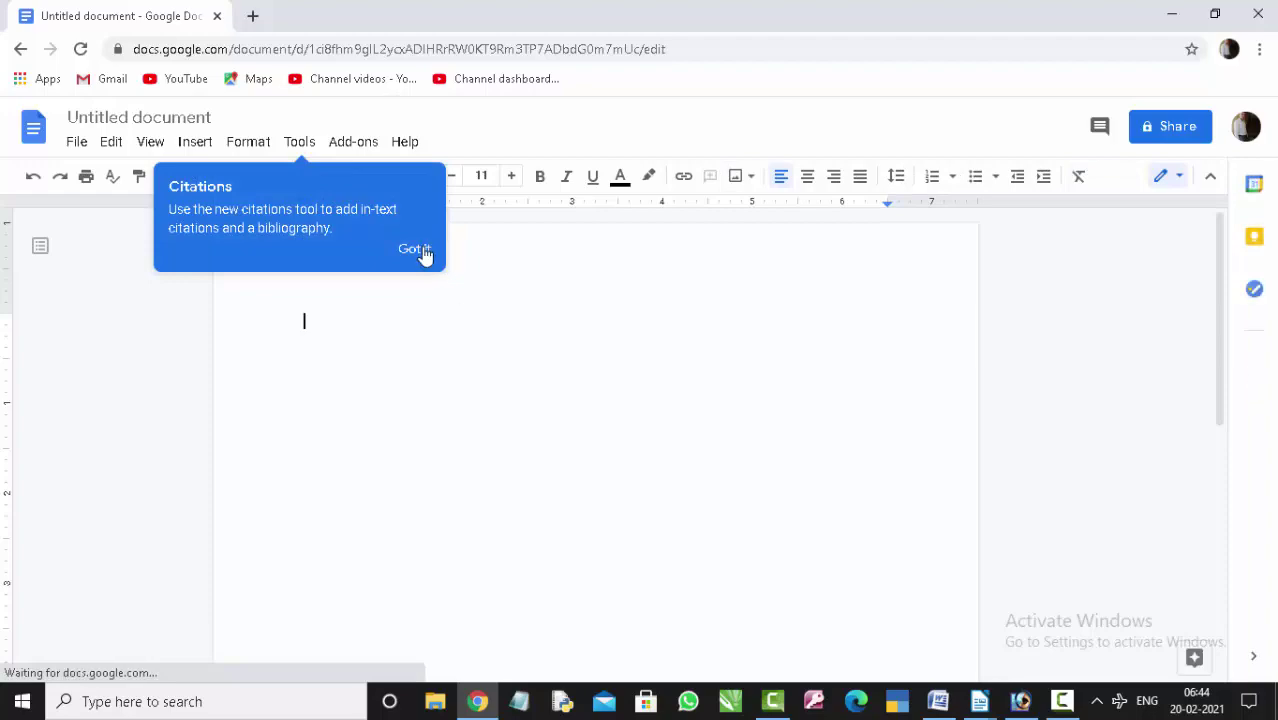
{"action": "left_click", "coordinate": [425, 249]}
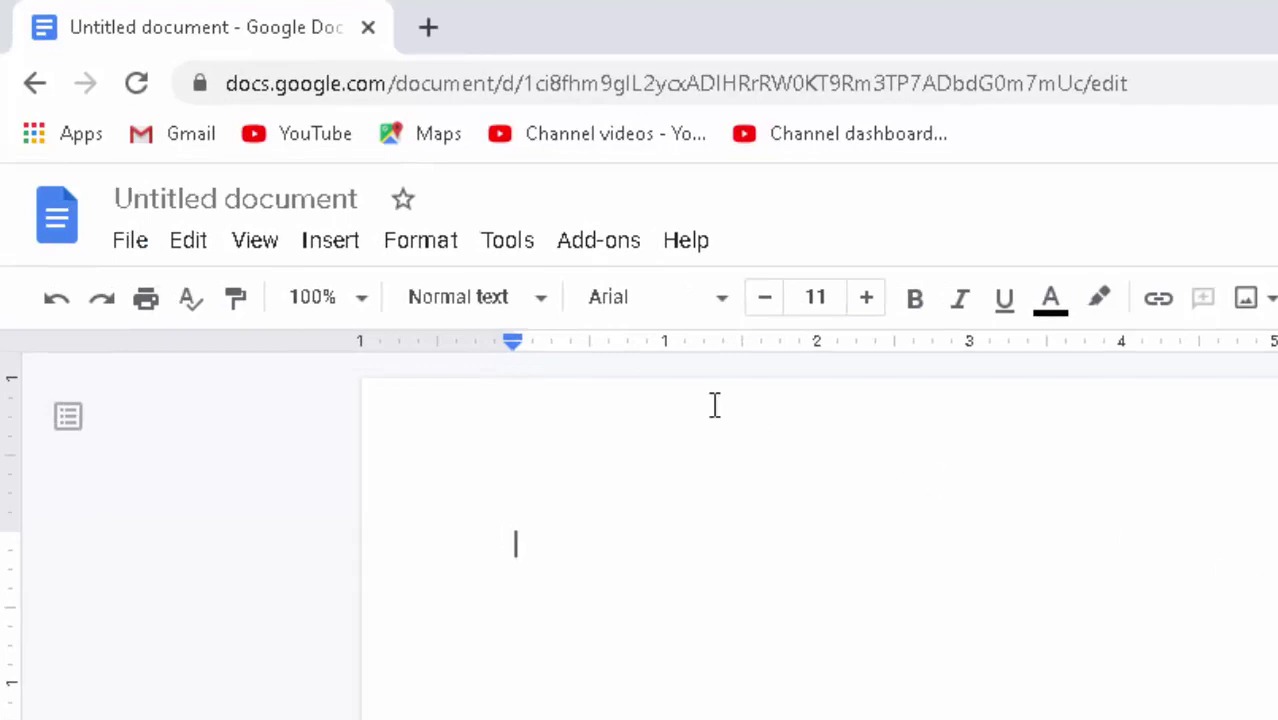
- Voice-type a Hinglish line ending 'theek hai aur karta hun', then close voice typing
{"action": "left_click", "coordinate": [507, 246]}
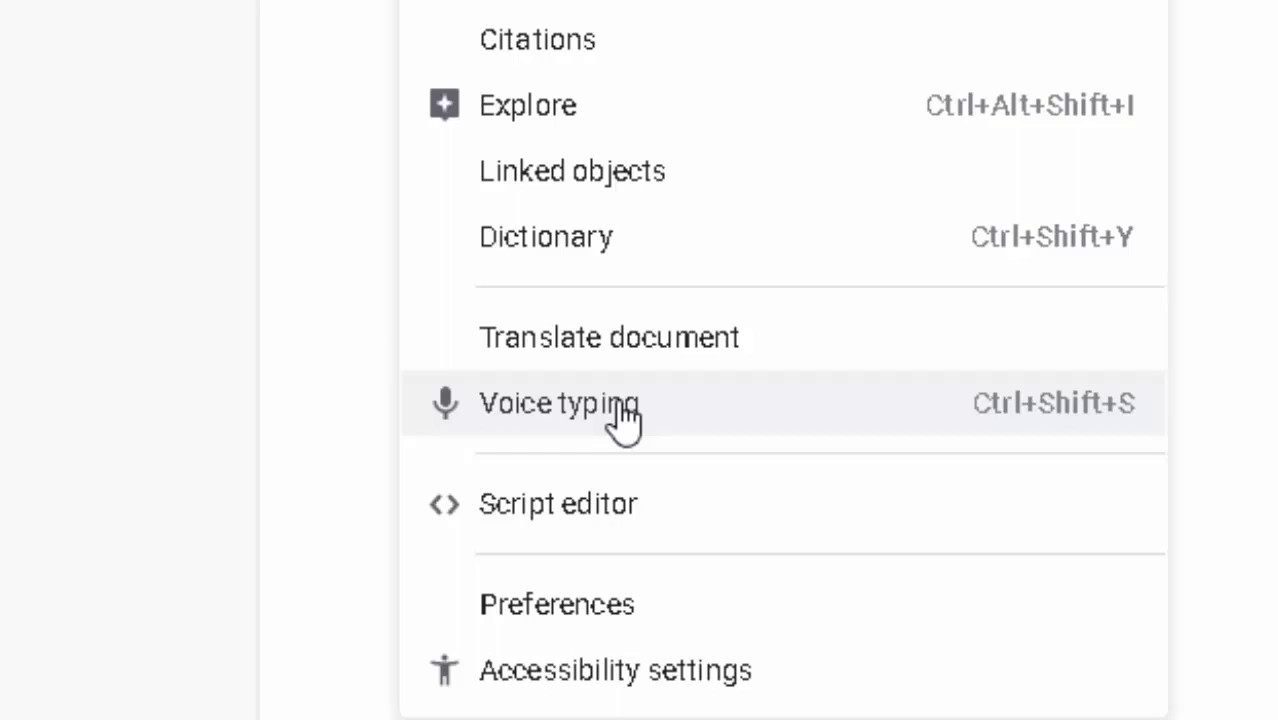
{"action": "left_click", "coordinate": [450, 547]}
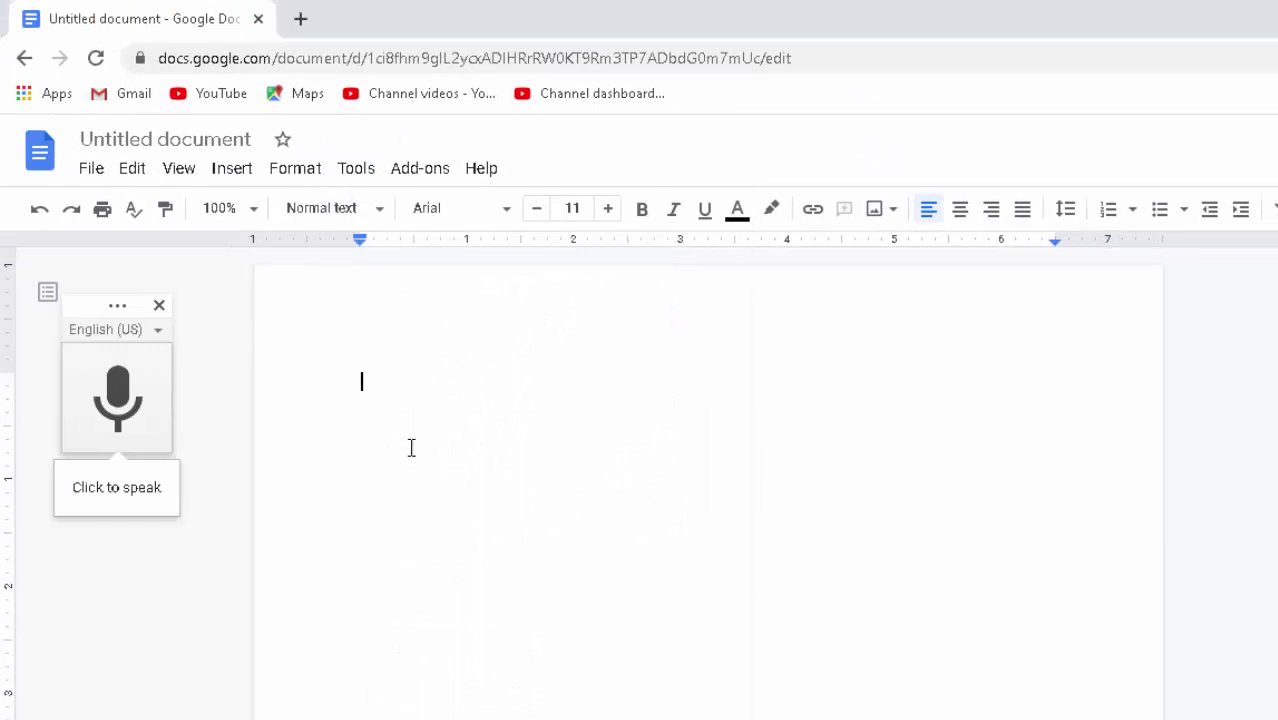
{"action": "left_click", "coordinate": [115, 397]}
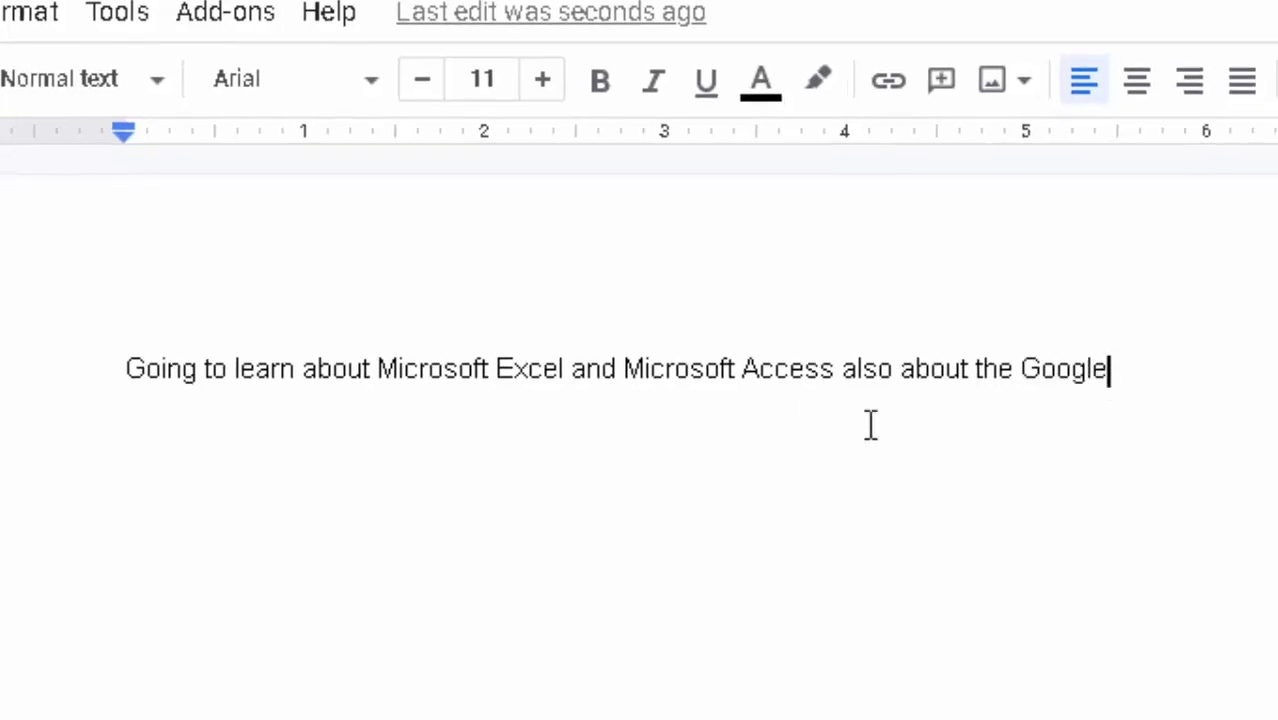
{"action": "left_click_drag", "start_coordinate": [1124, 365], "coordinate": [113, 364]}
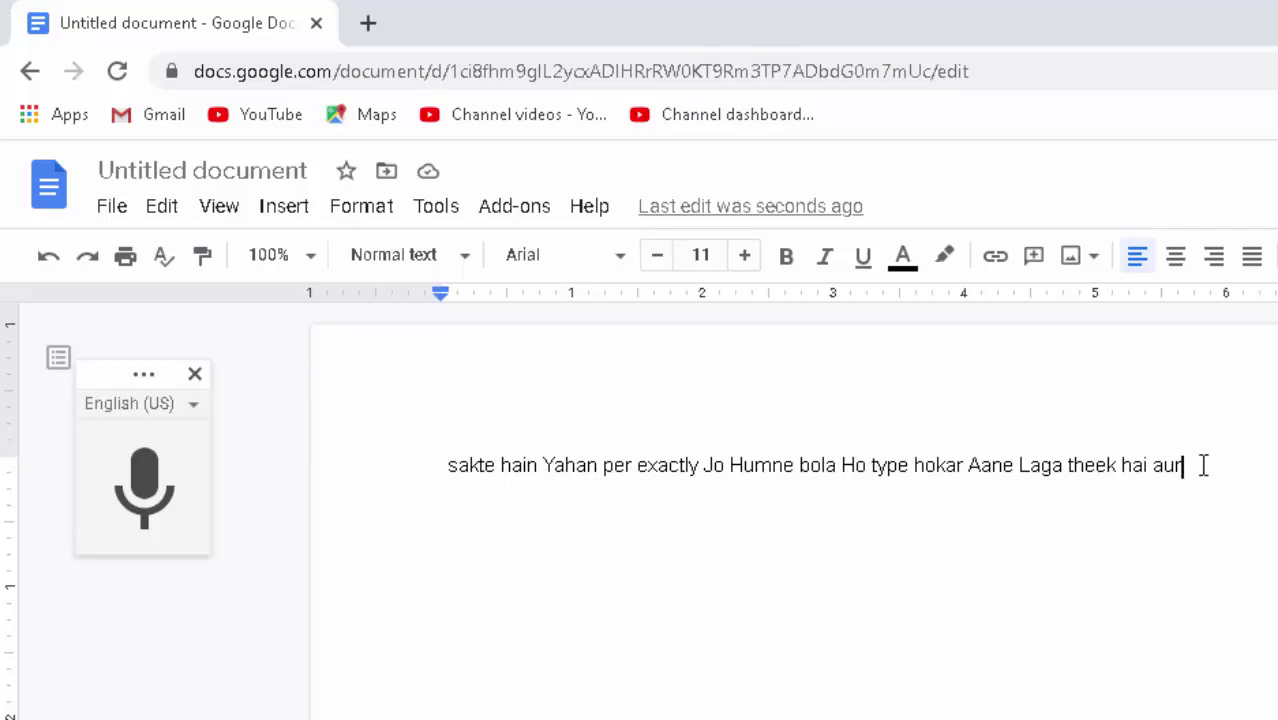
{"action": "left_click", "coordinate": [195, 375]}
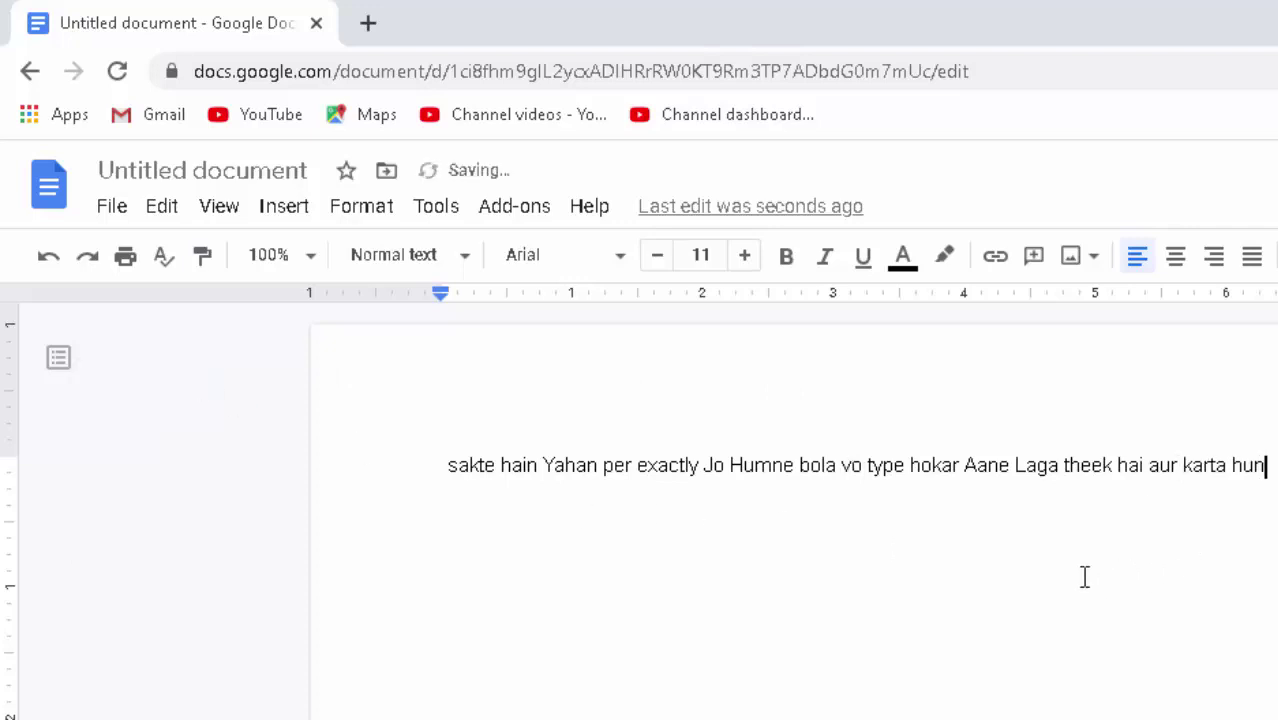
- Browse Add-ons > Get add-ons and open the WIRIS MathType Marketplace page
{"action": "left_click", "coordinate": [516, 210]}
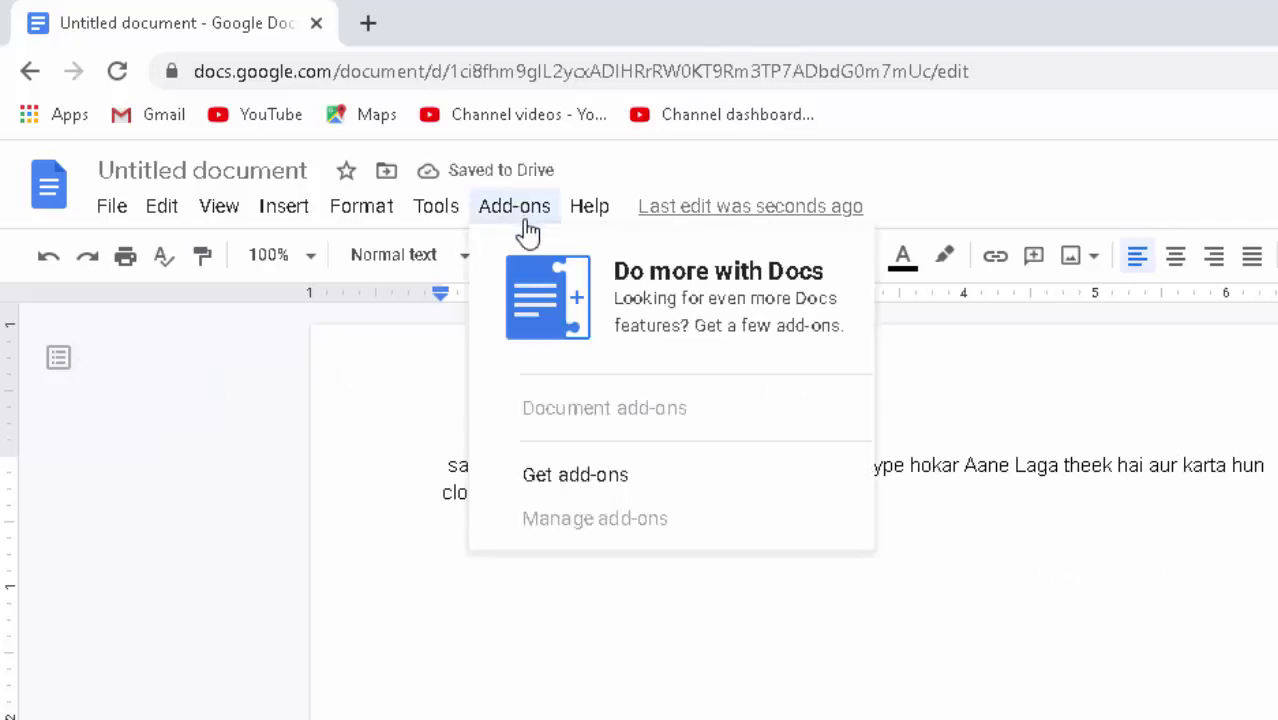
{"action": "left_click", "coordinate": [588, 478]}
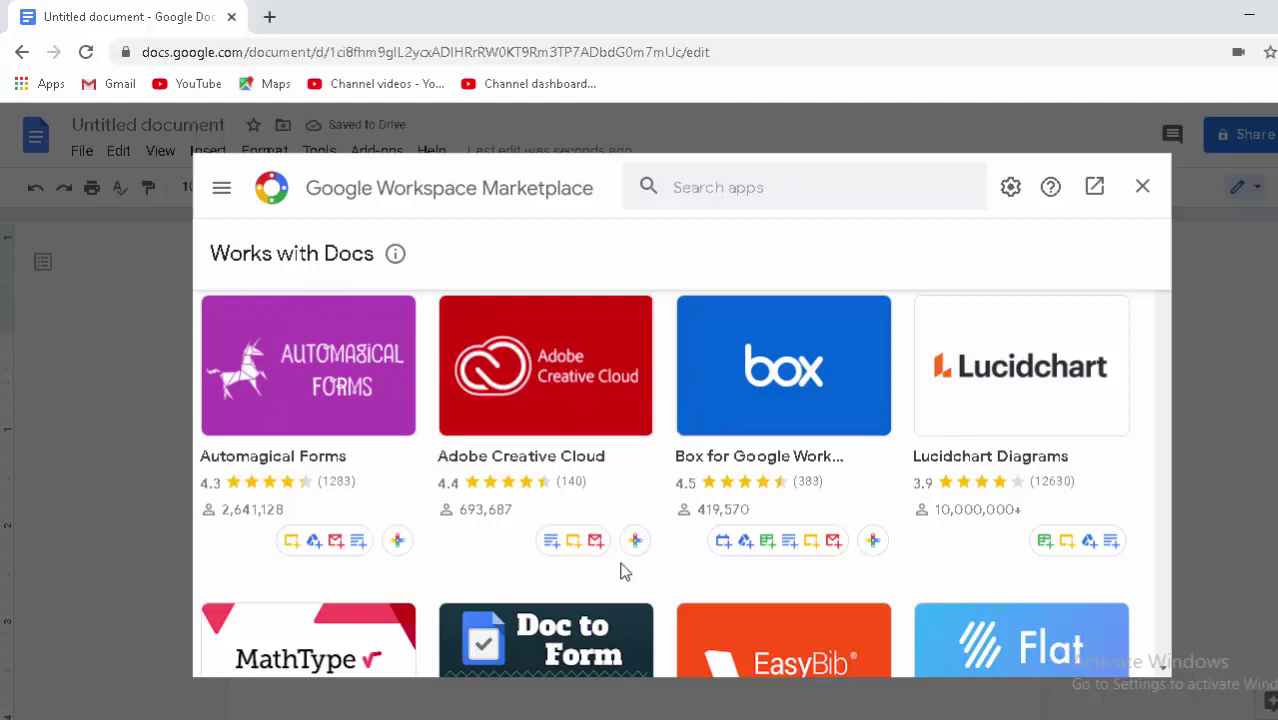
{"action": "scroll", "coordinate": [622, 570], "scroll_direction": "down", "scroll_amount": 2}
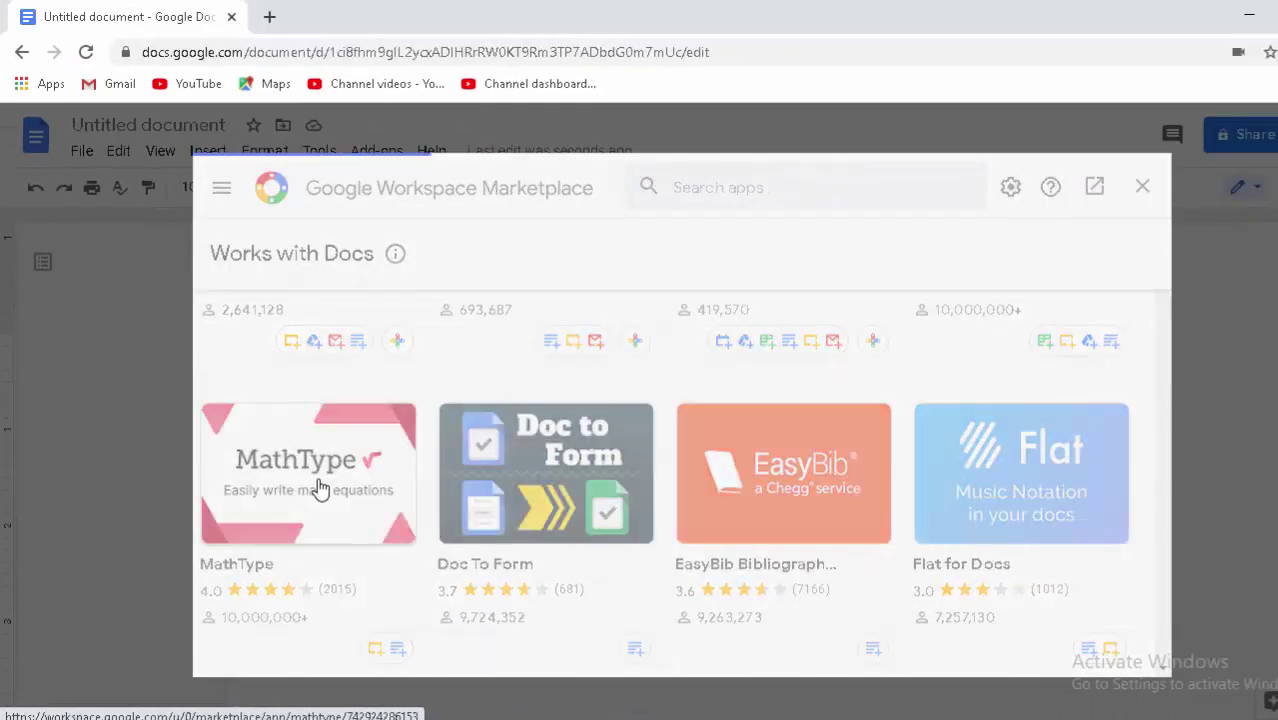
{"action": "left_click", "coordinate": [320, 487]}
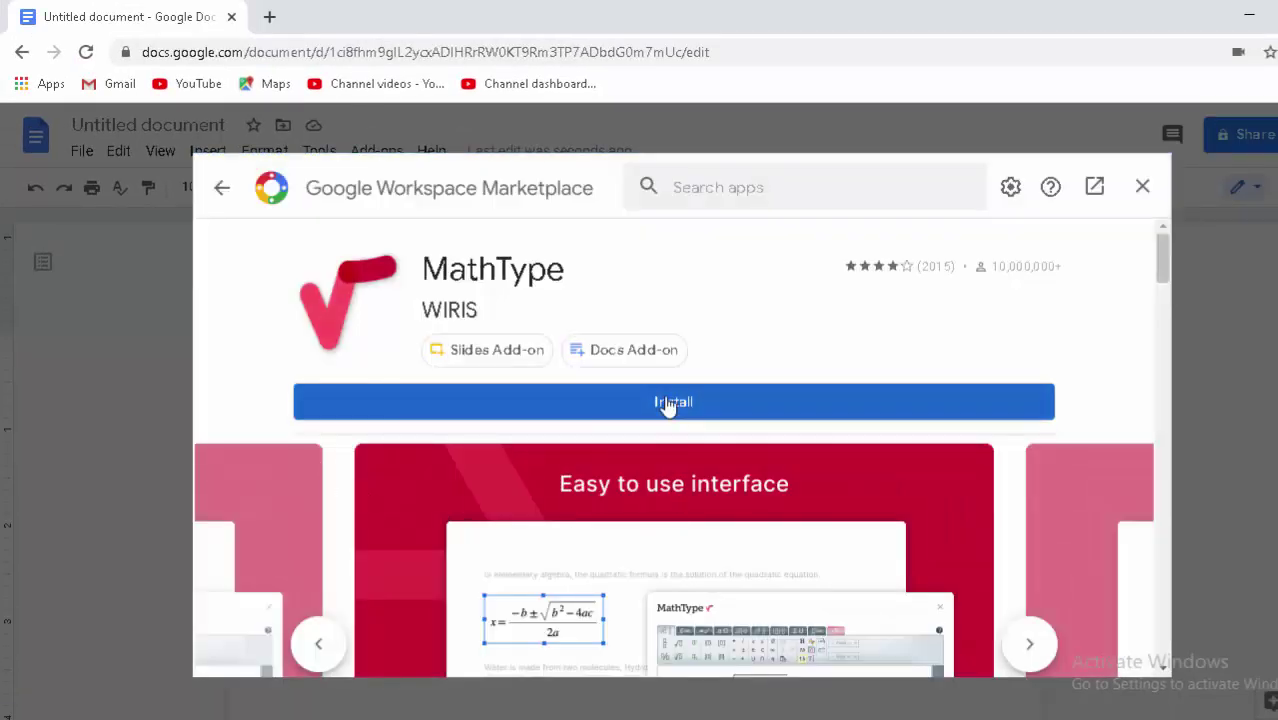
- Install MathType, granting permission with the existing Google account and allowing its access
{"action": "left_click", "coordinate": [667, 403]}
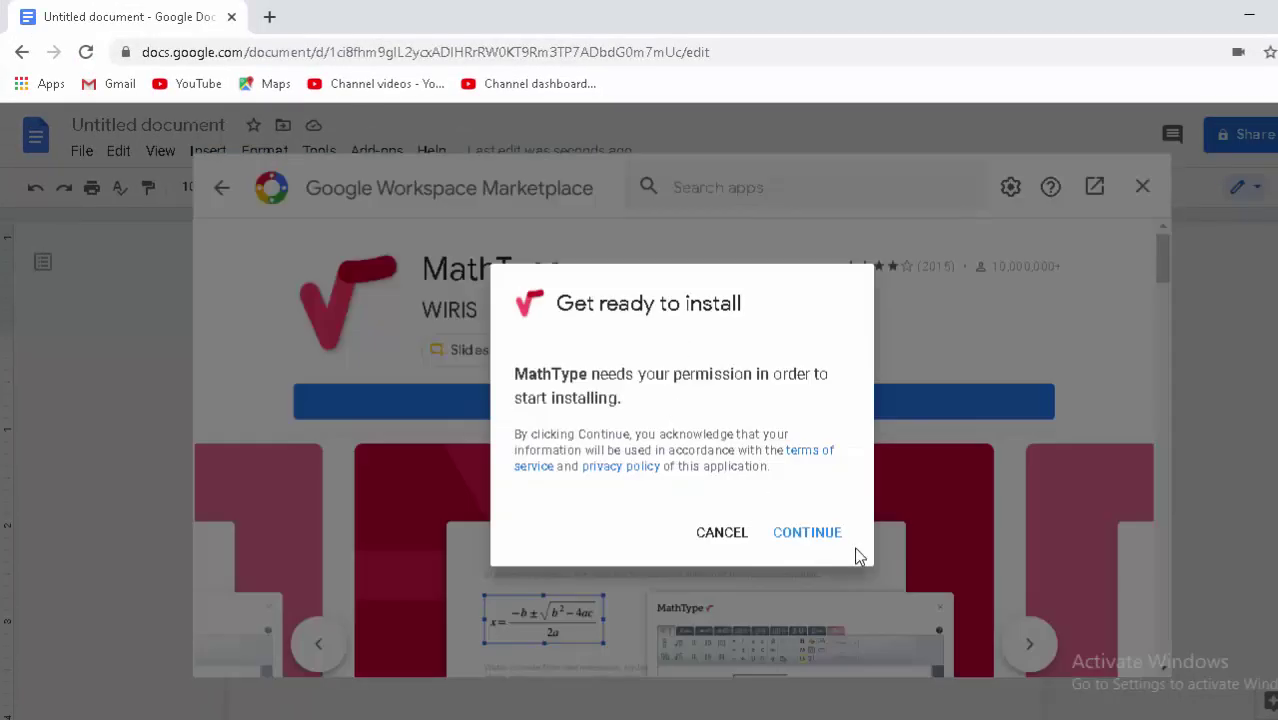
{"action": "left_click", "coordinate": [818, 545]}
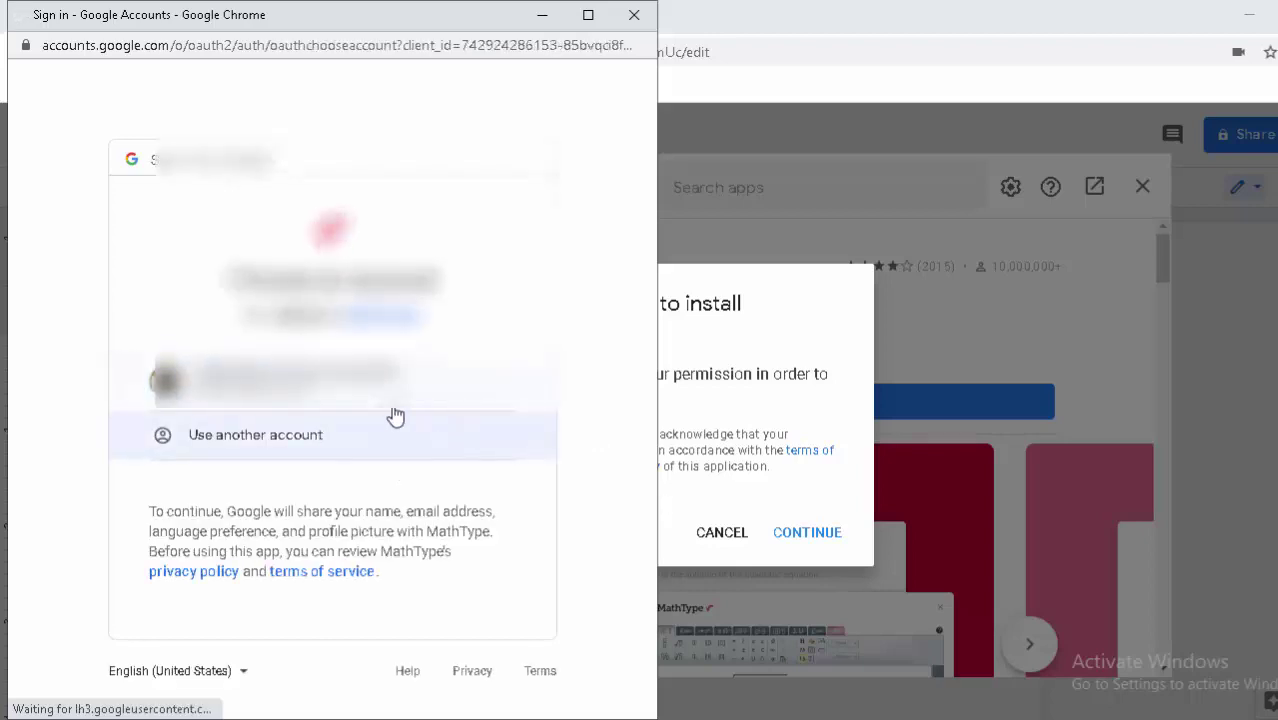
{"action": "left_click", "coordinate": [365, 388]}
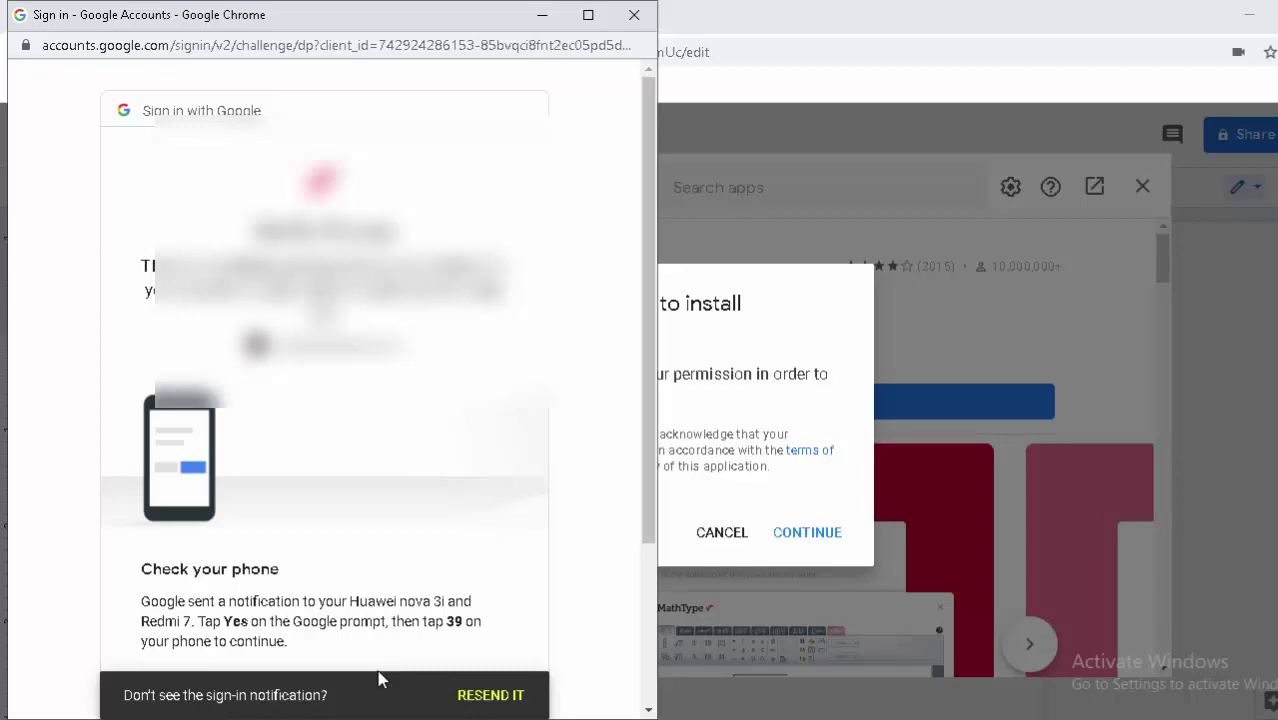
{"action": "scroll", "coordinate": [461, 647], "scroll_direction": "down", "scroll_amount": 2}
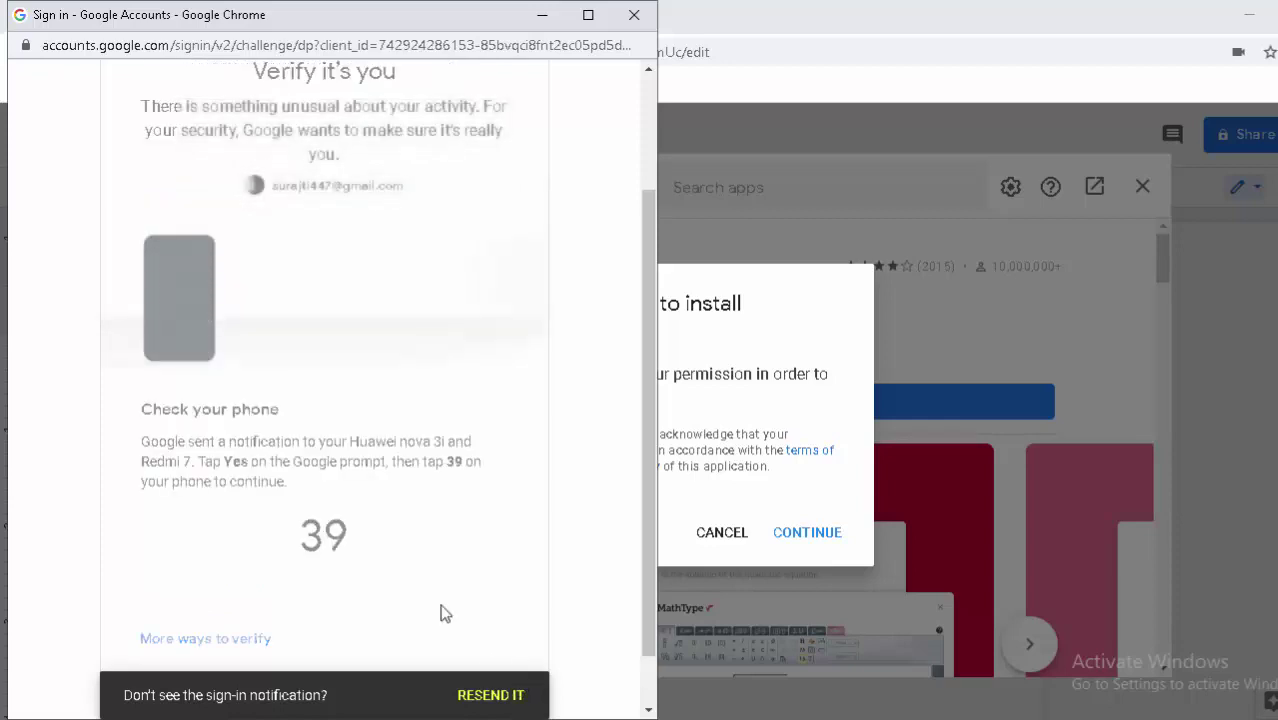
{"action": "left_click", "coordinate": [830, 540]}
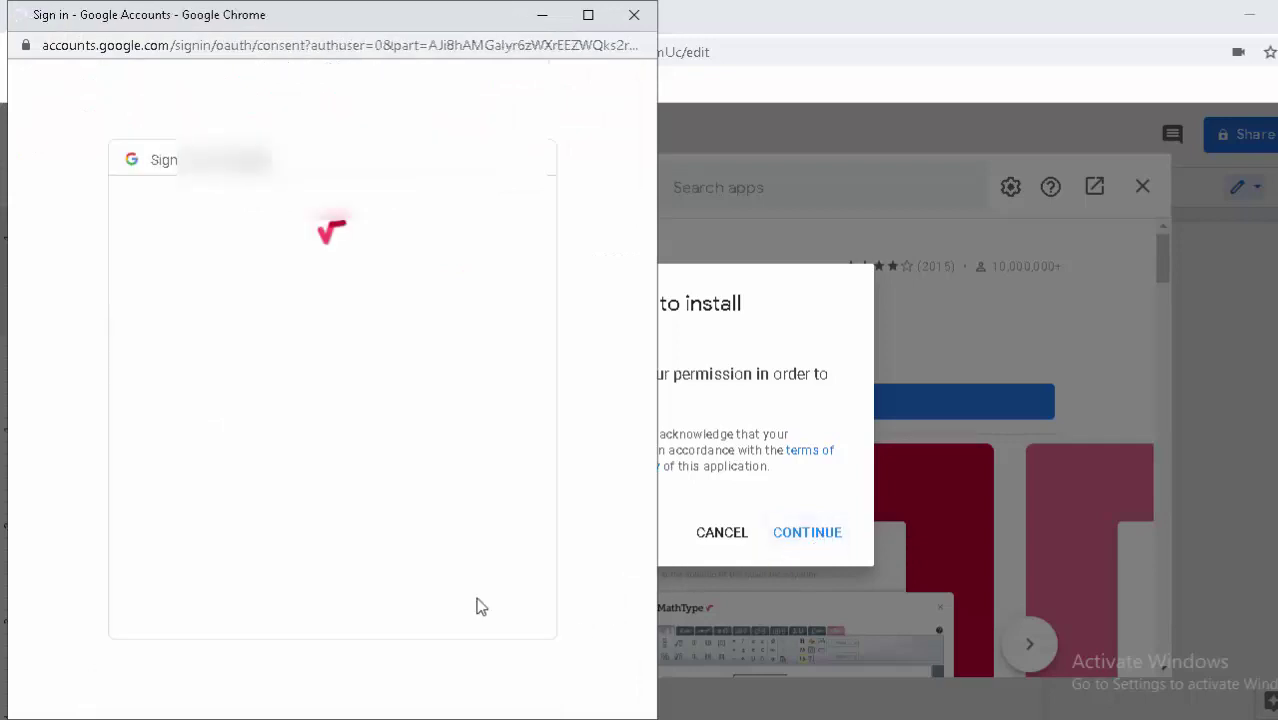
{"action": "scroll", "coordinate": [476, 602], "scroll_direction": "down", "scroll_amount": 3}
{"action": "left_click", "coordinate": [480, 588]}
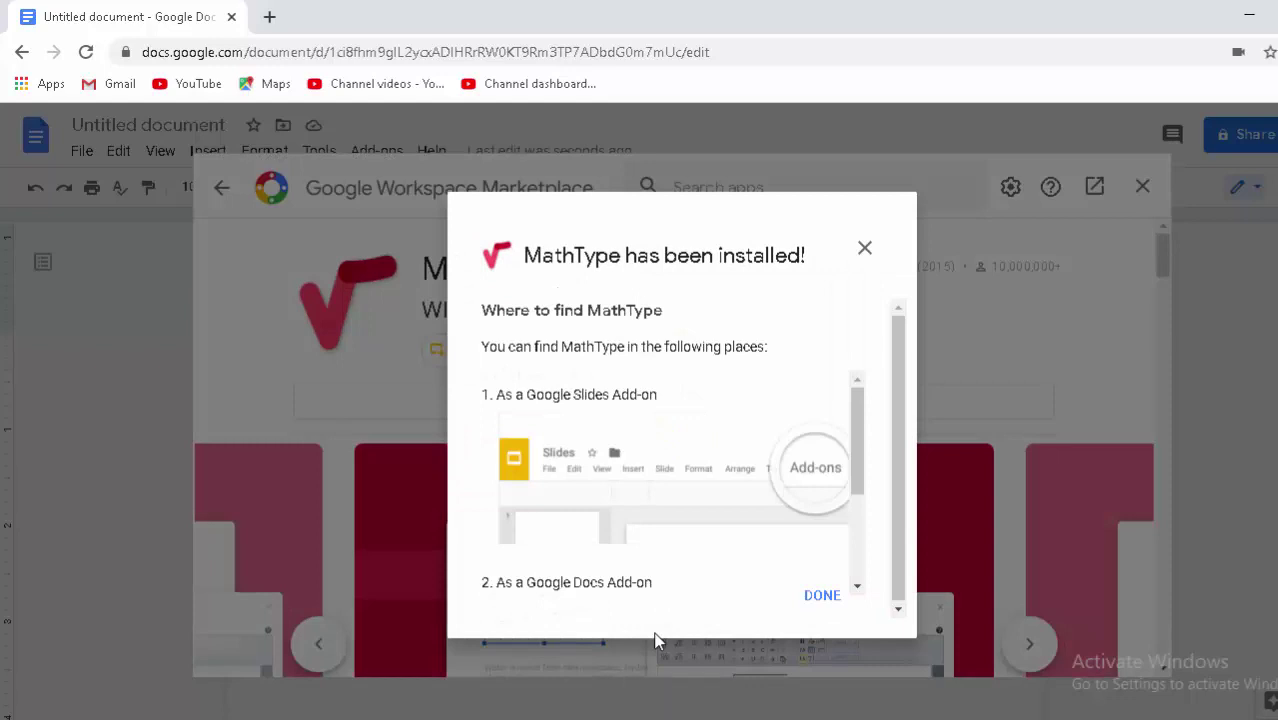
- Dismiss the MathType installed notice and check the Add-ons menu
{"action": "left_click", "coordinate": [822, 596]}
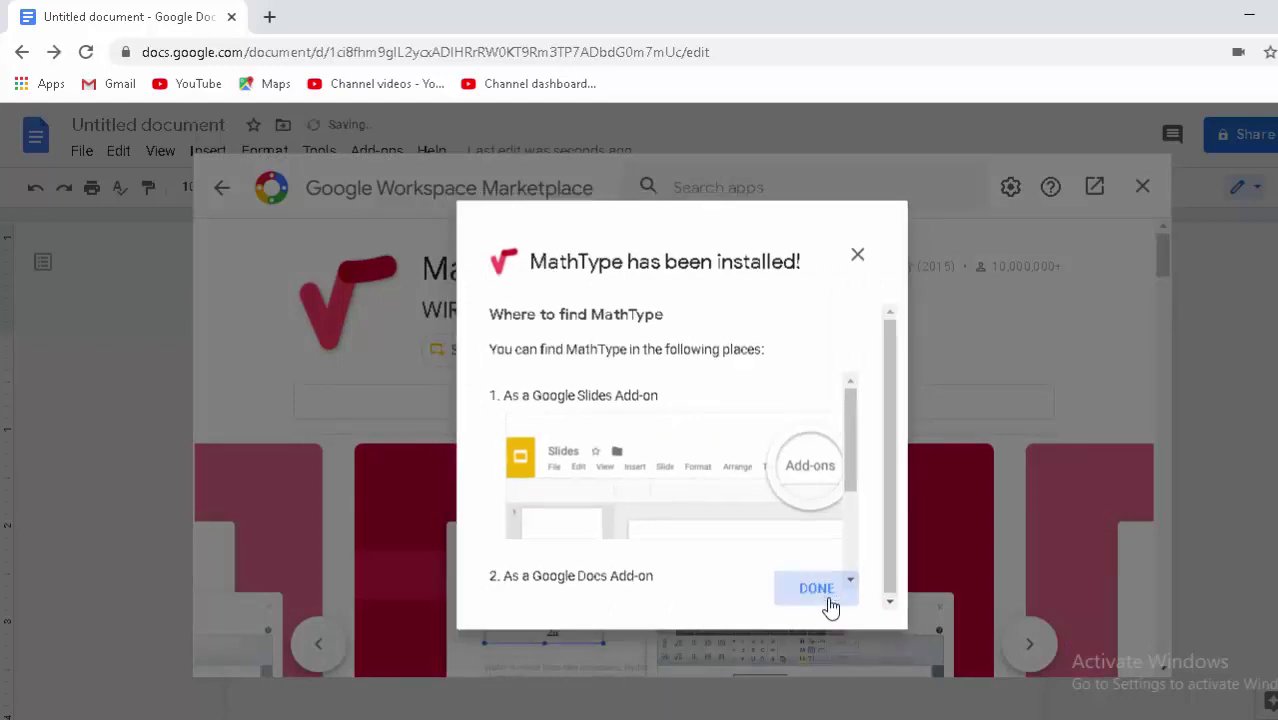
{"action": "left_click", "coordinate": [376, 150]}
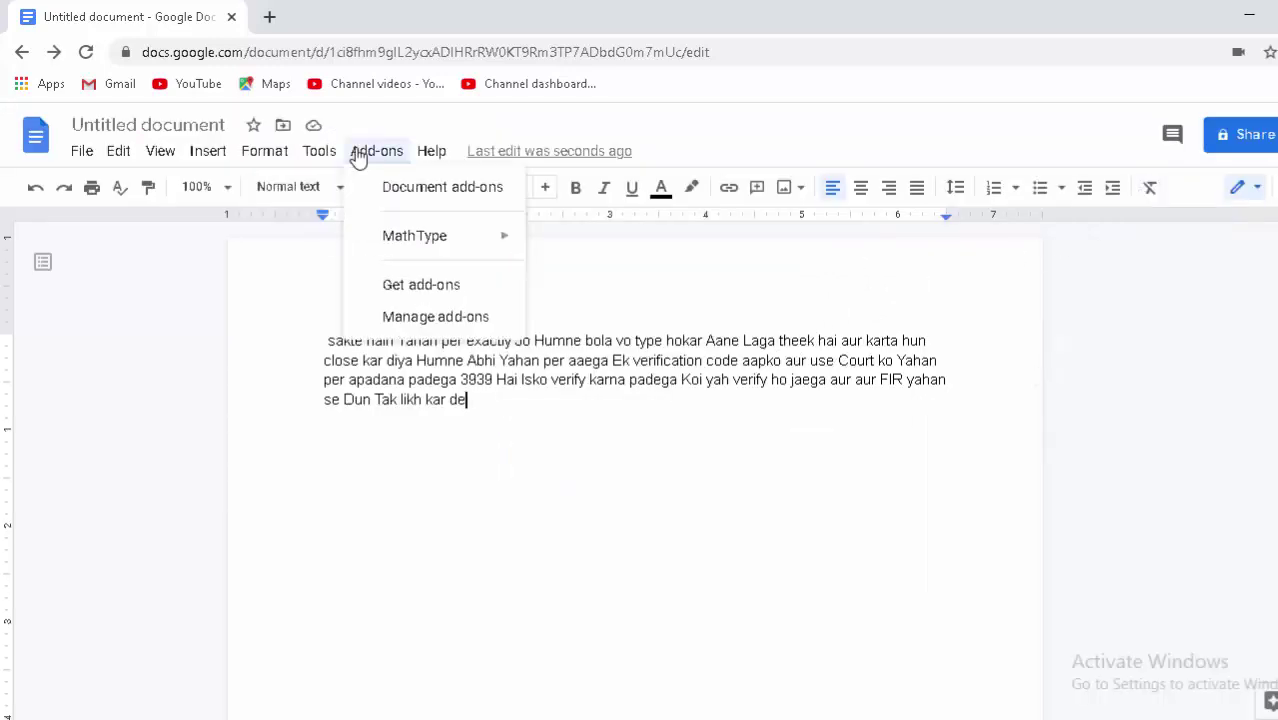
{"action": "left_click", "coordinate": [386, 164]}
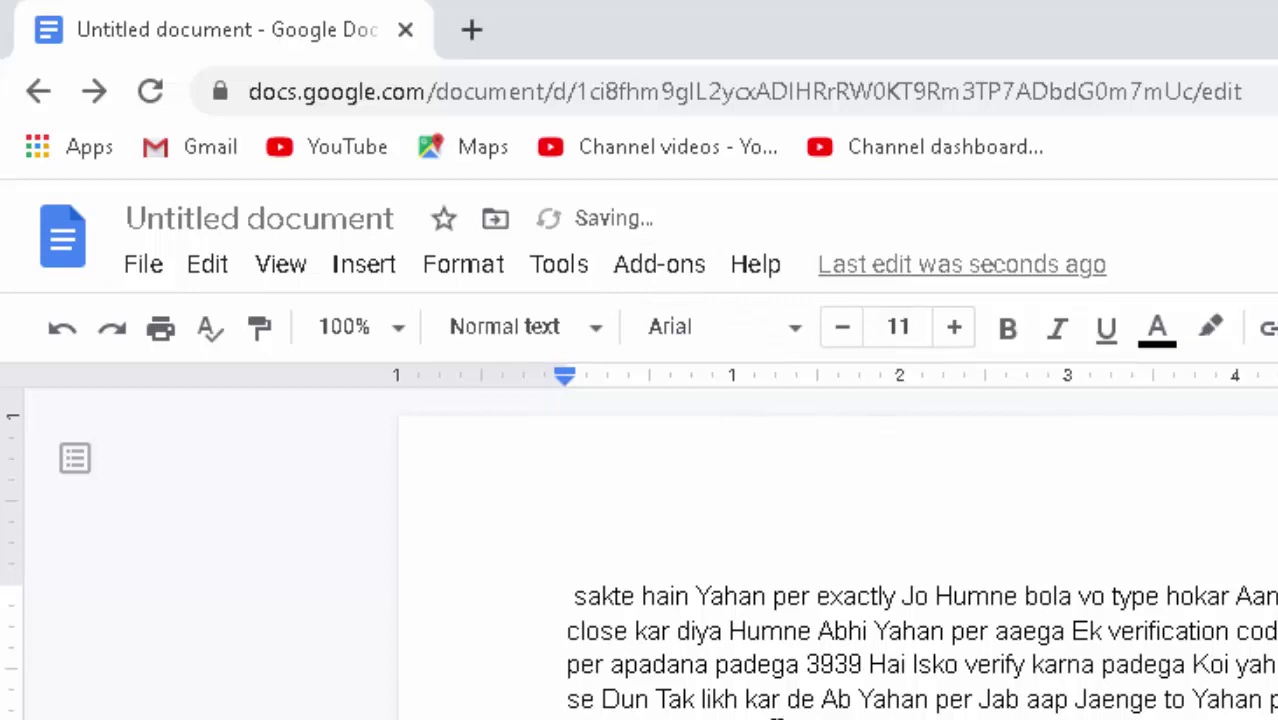
- Dictate more text ending 'Mat ka picture dikhaiye' via Ctrl+Shift+S, then open Add-ons > MathType
{"action": "left_click", "coordinate": [572, 266]}
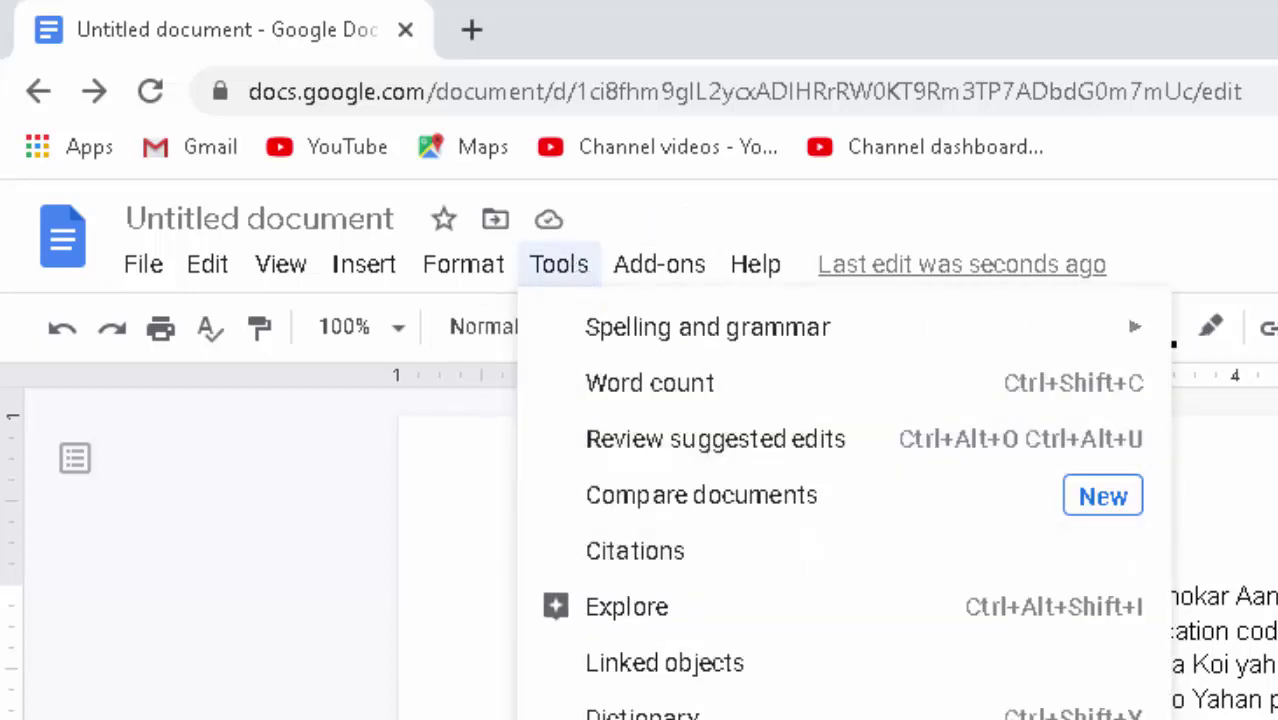
{"action": "key", "text": "ctrl+shift+s"}
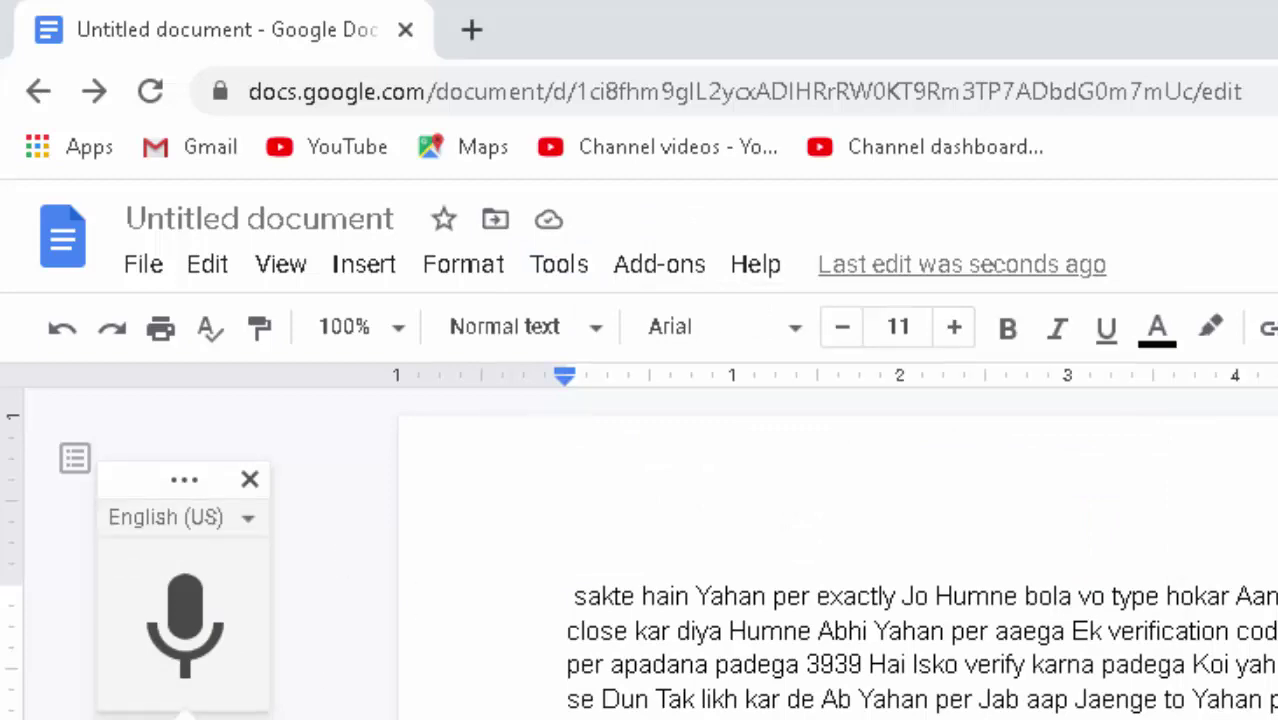
{"action": "left_click", "coordinate": [249, 479]}
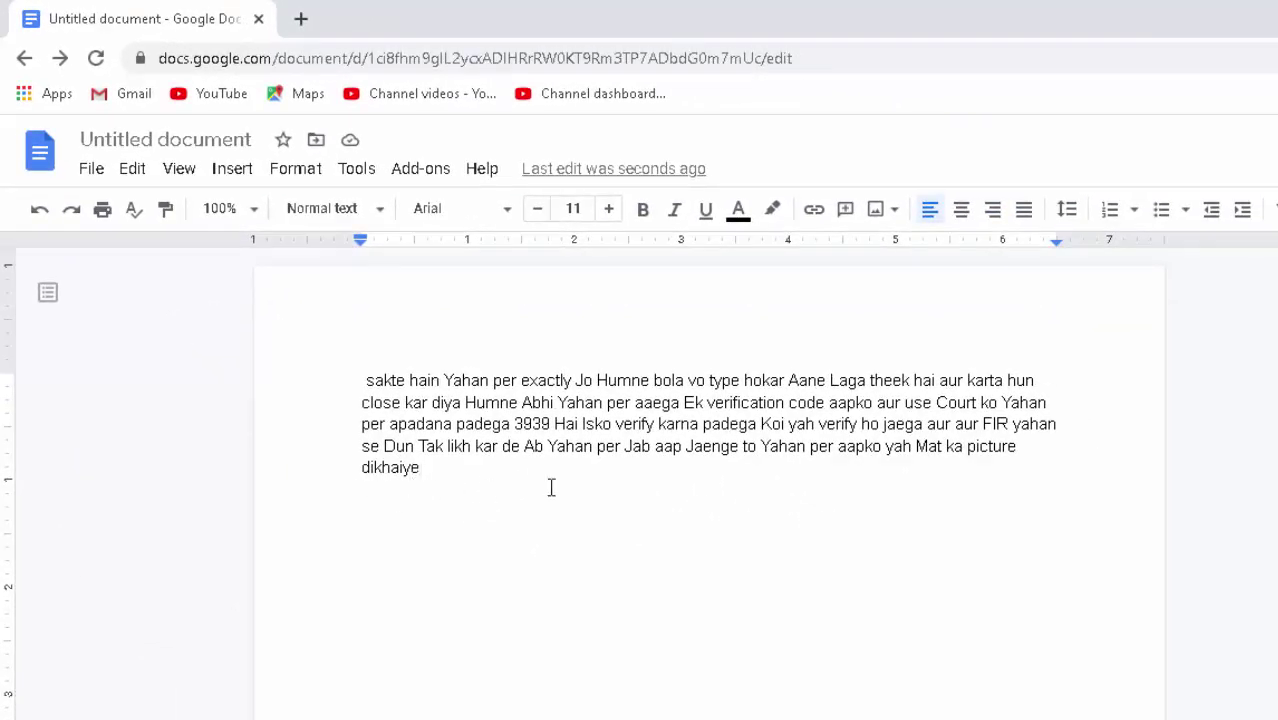
{"action": "left_click", "coordinate": [441, 170]}
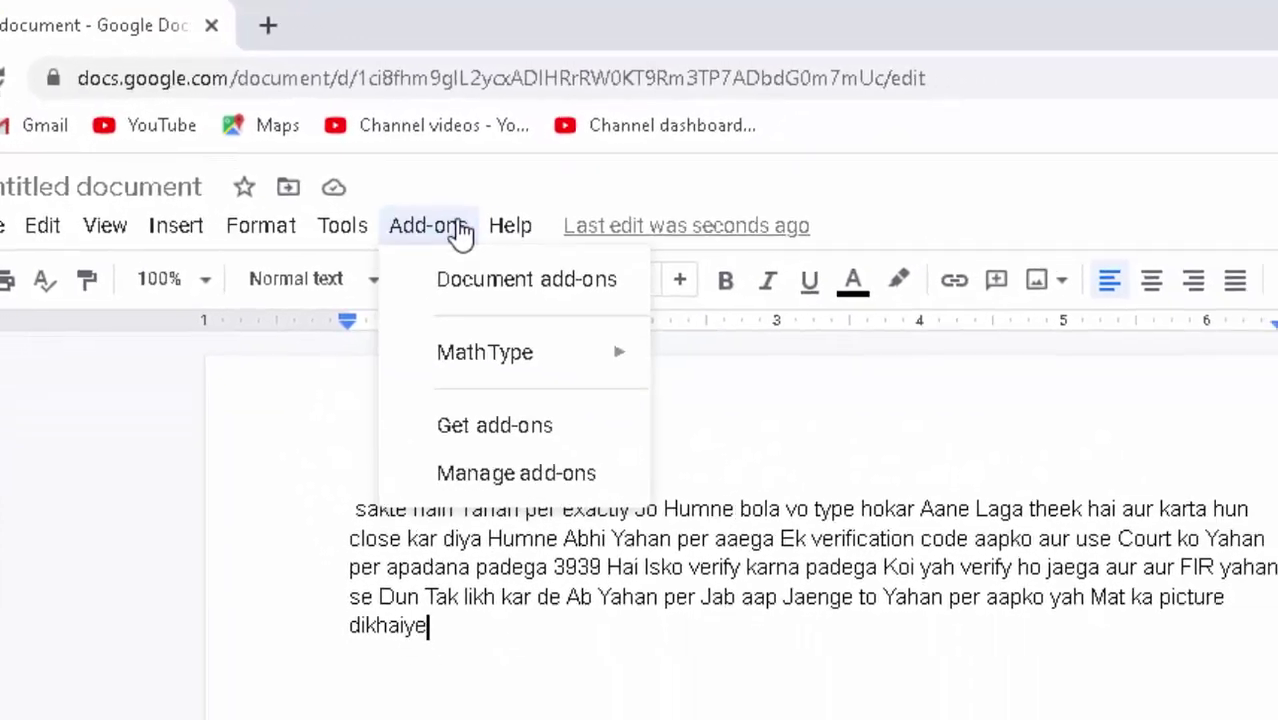
{"action": "mouse_move", "coordinate": [447, 325]}
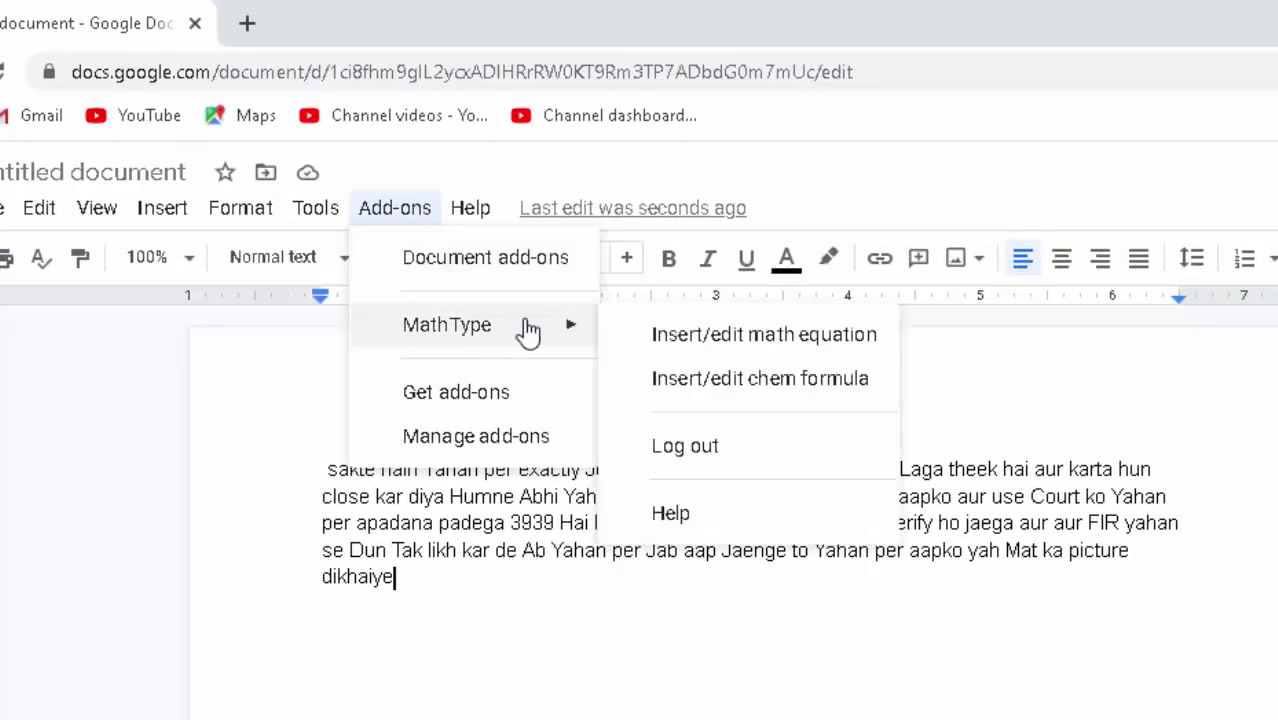
- Choose Insert/edit math equation and sign in to MathType with a Google account
{"action": "left_click", "coordinate": [742, 344]}
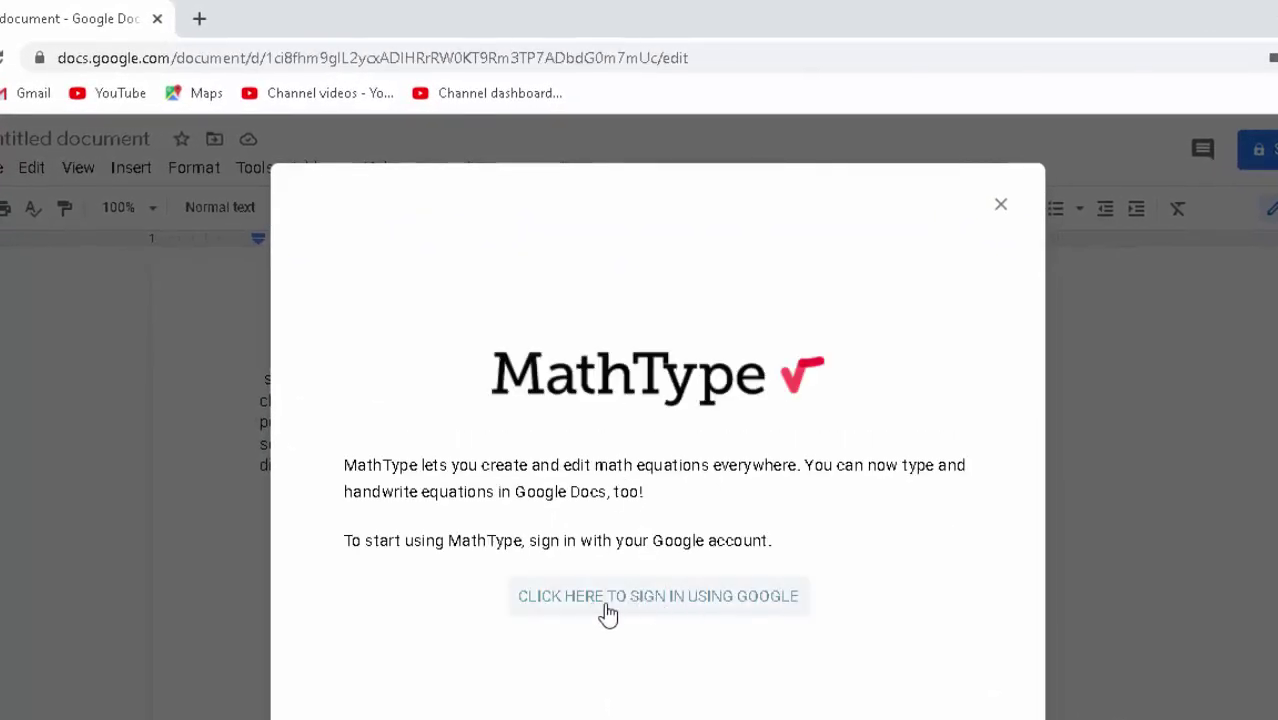
{"action": "left_click", "coordinate": [612, 612]}
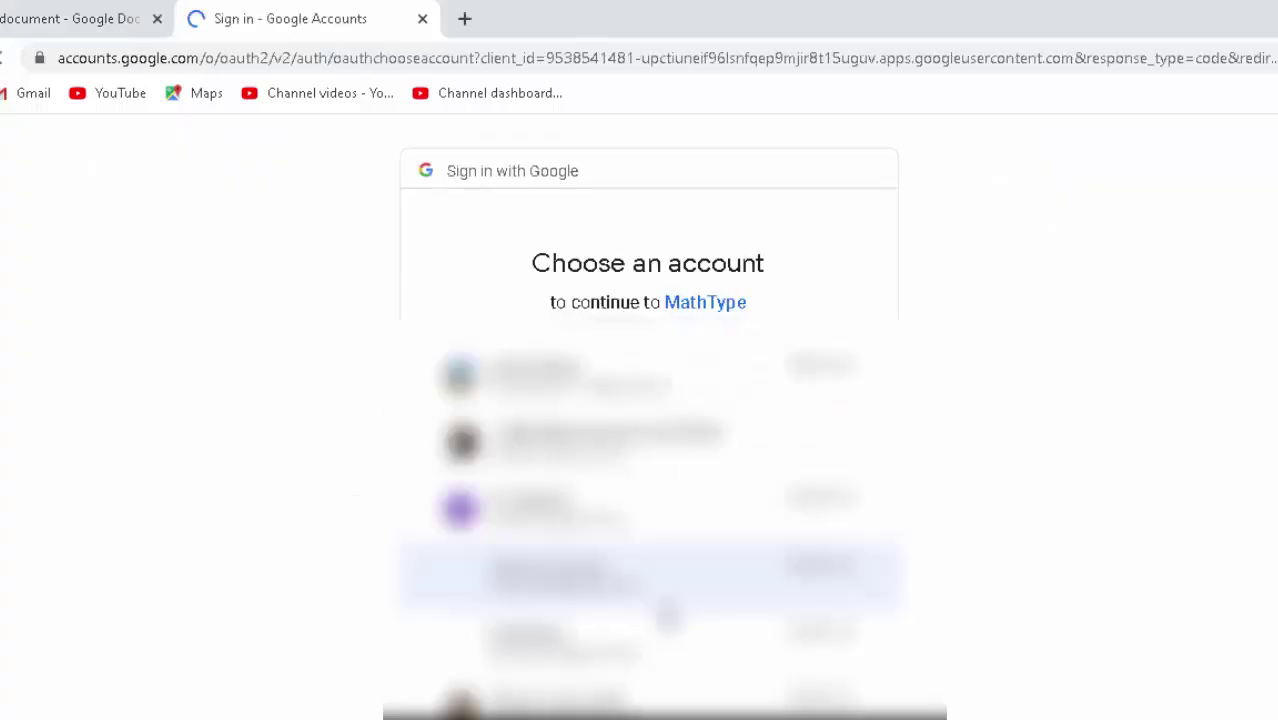
{"action": "left_click", "coordinate": [633, 462]}
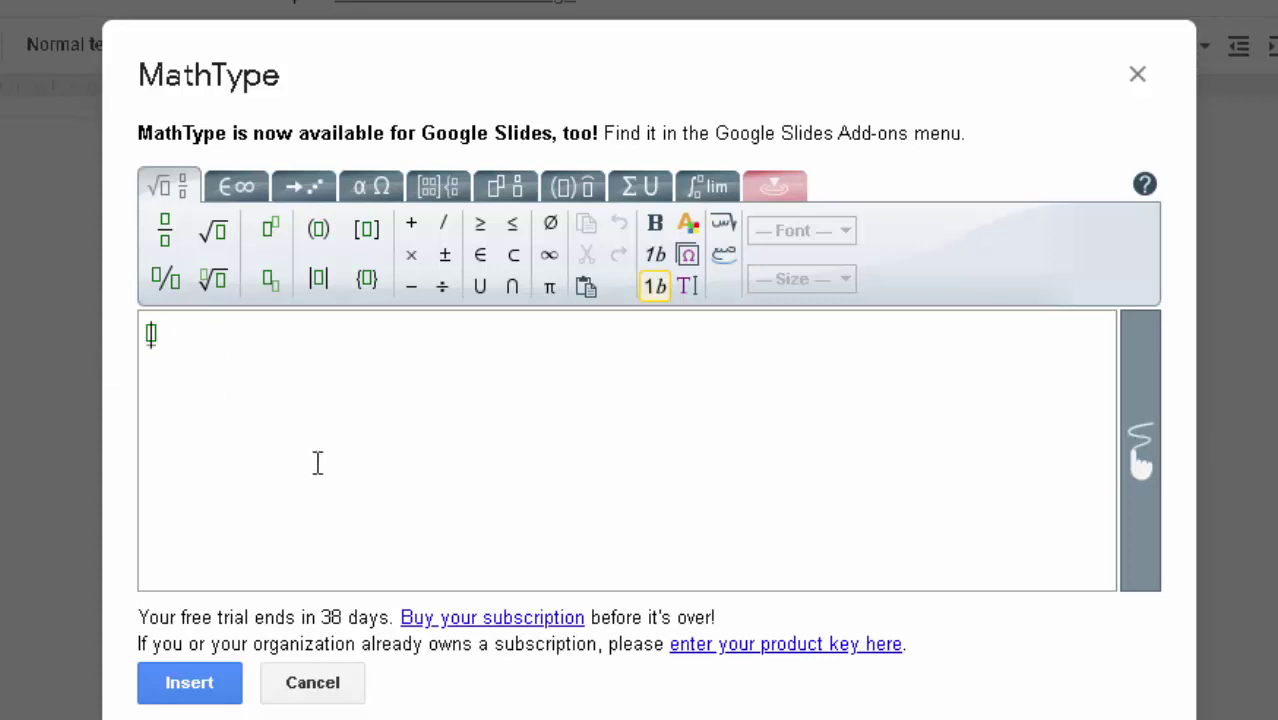
- Build √(5÷7π∞ ± ⇔) from the square root template, palette symbols and the arrows tab
{"action": "left_click", "coordinate": [213, 231]}
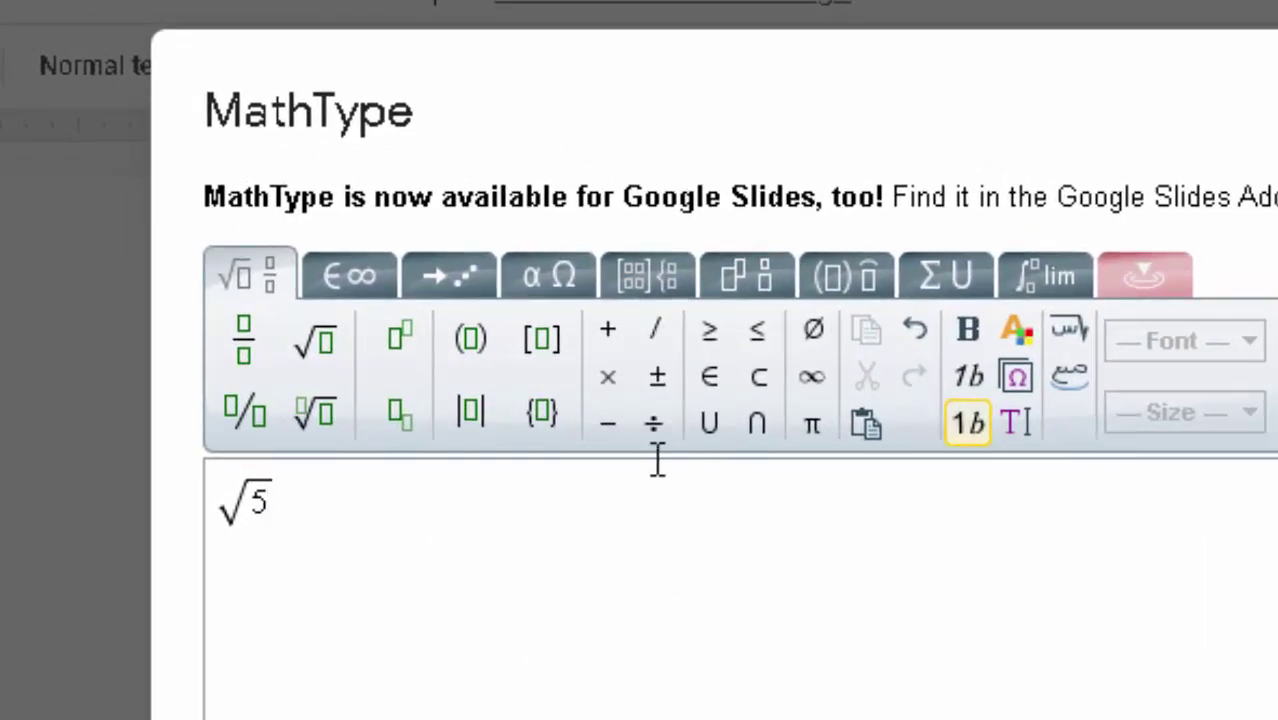
{"action": "left_click", "coordinate": [656, 430]}
{"action": "type", "text": "7"}
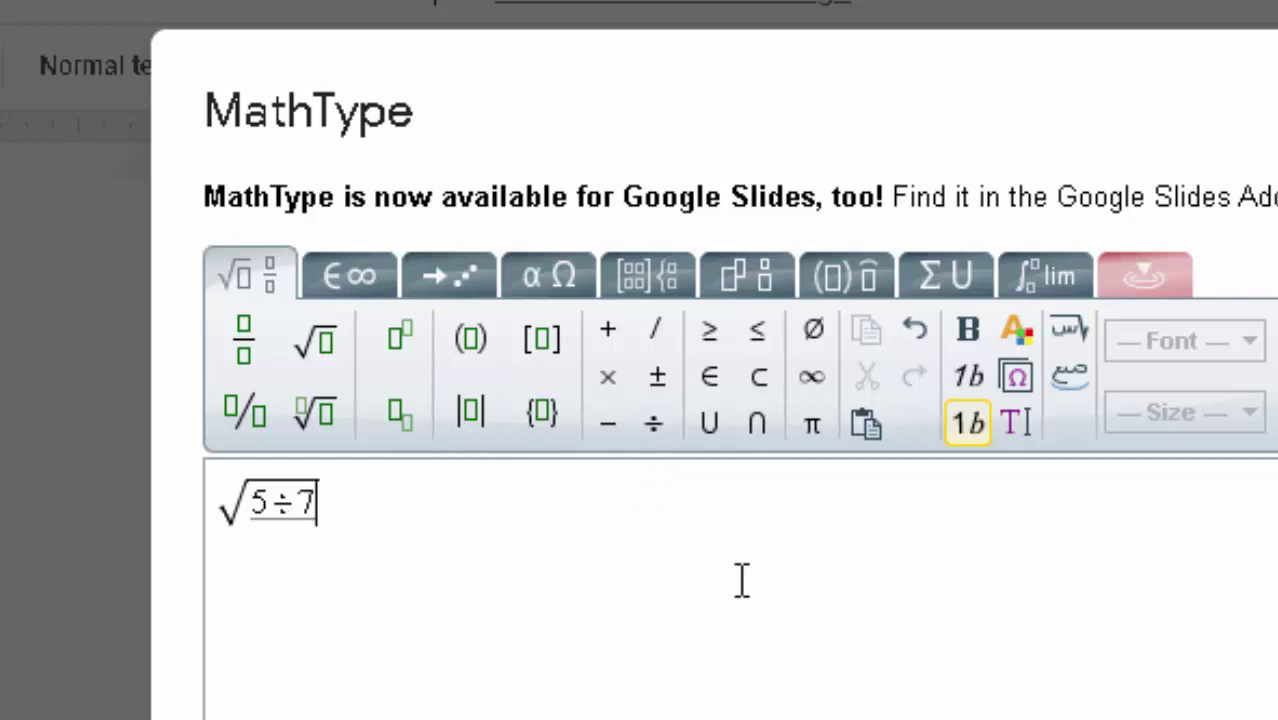
{"action": "left_click", "coordinate": [812, 428]}
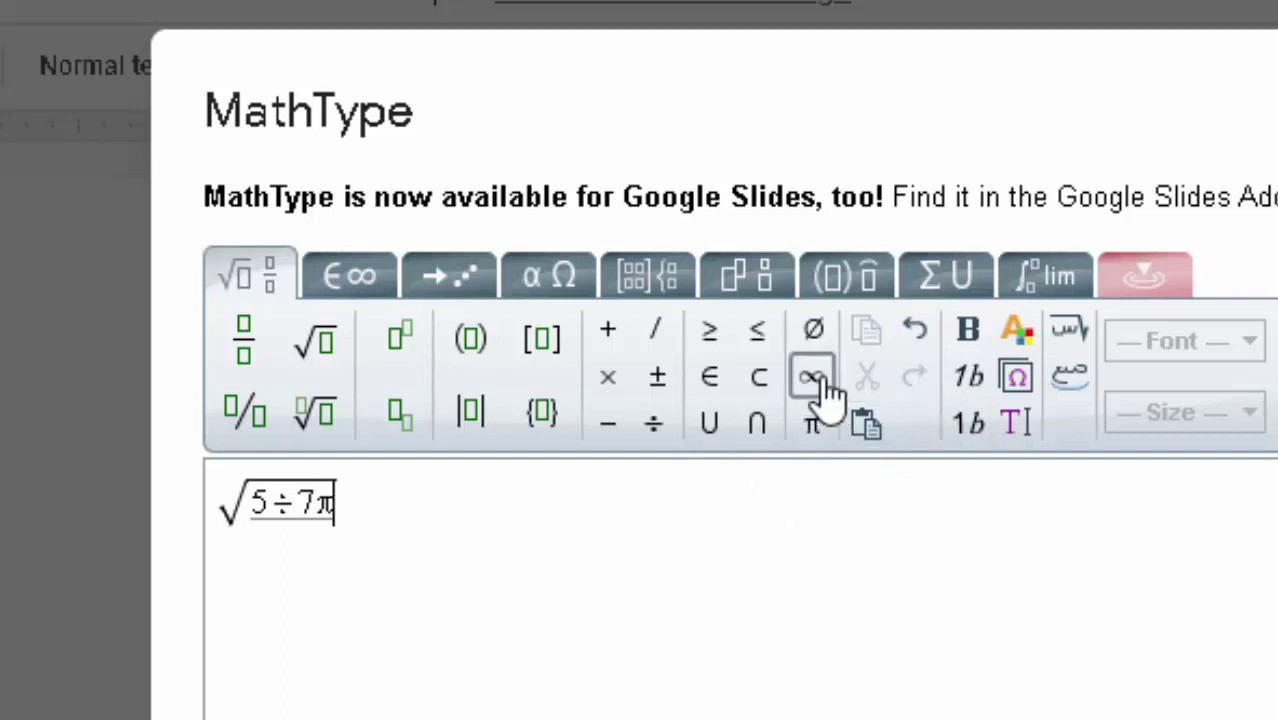
{"action": "left_click", "coordinate": [815, 380]}
{"action": "left_click", "coordinate": [660, 380]}
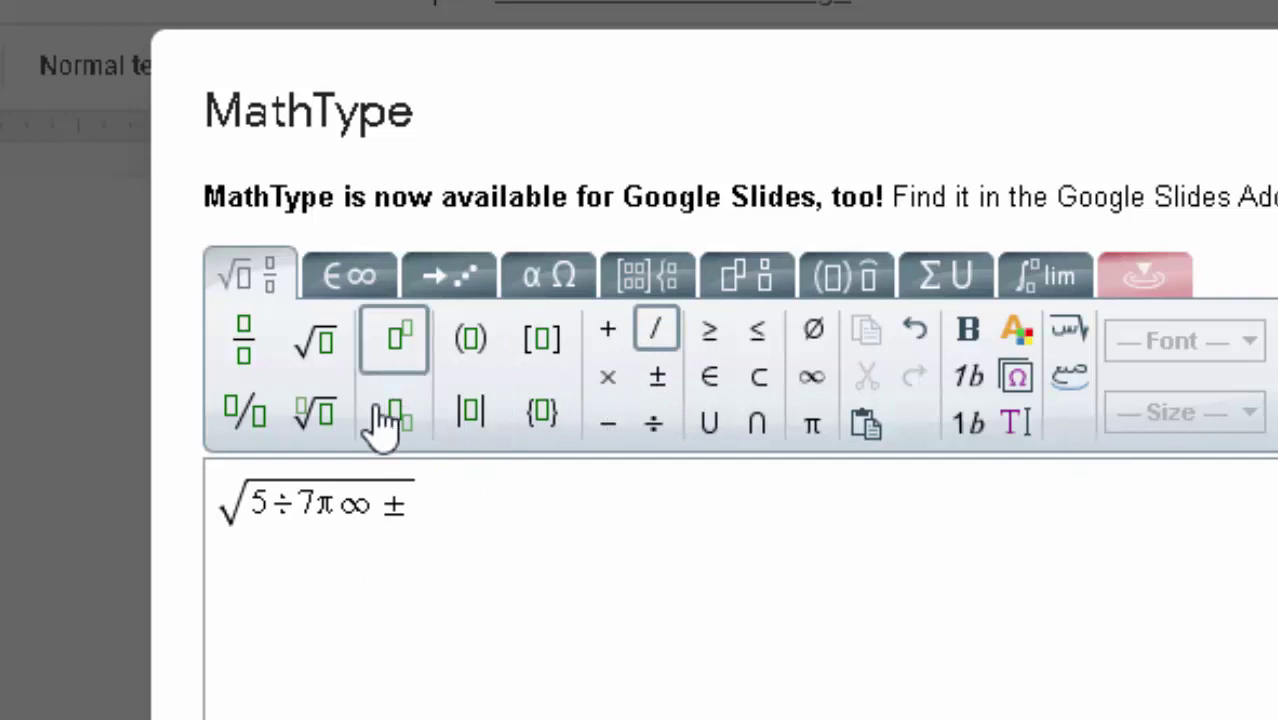
{"action": "left_click", "coordinate": [1113, 270]}
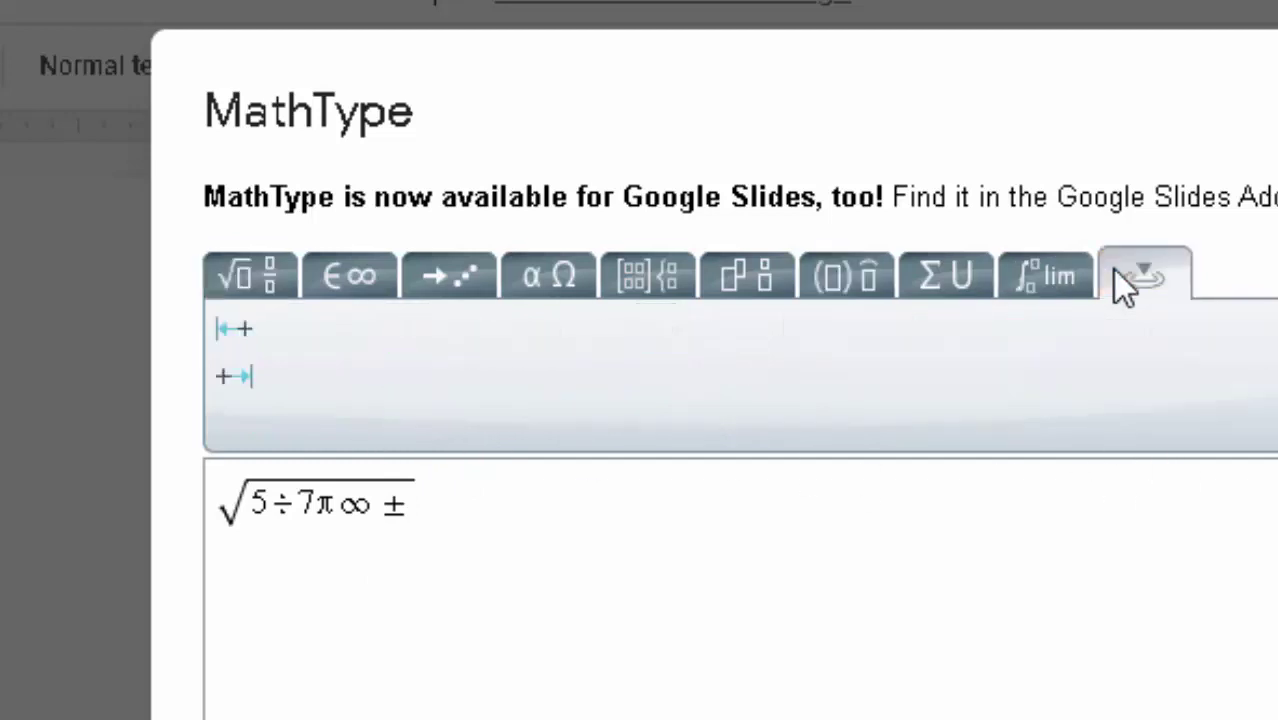
{"action": "left_click", "coordinate": [450, 283]}
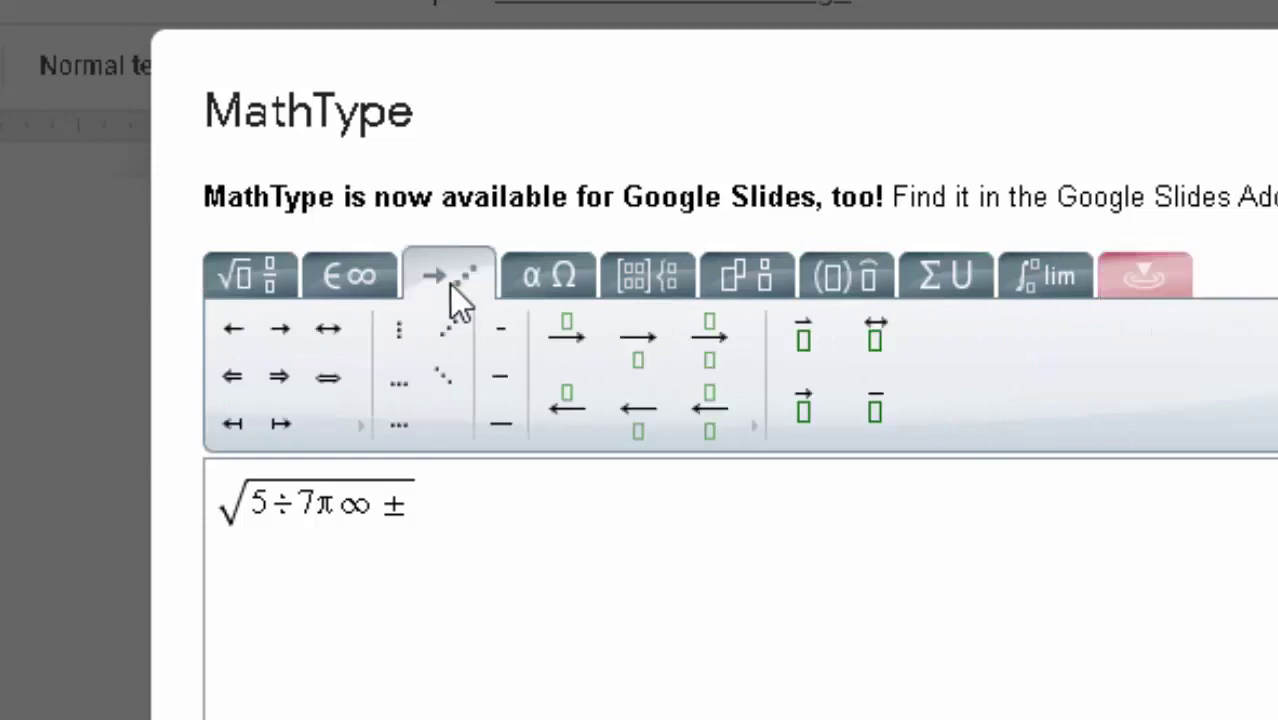
{"action": "left_click", "coordinate": [330, 379]}
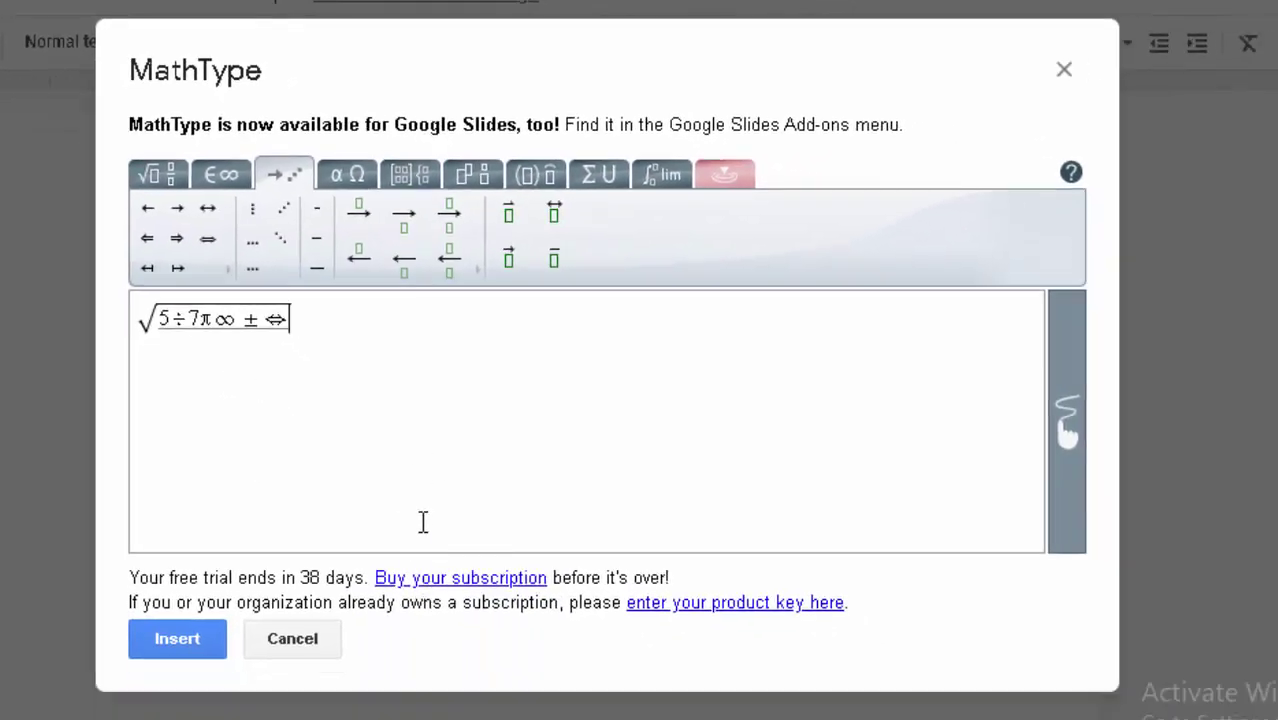
- Insert the equation, move it onto its own line below the text, and right-align it
{"action": "left_click", "coordinate": [196, 644]}
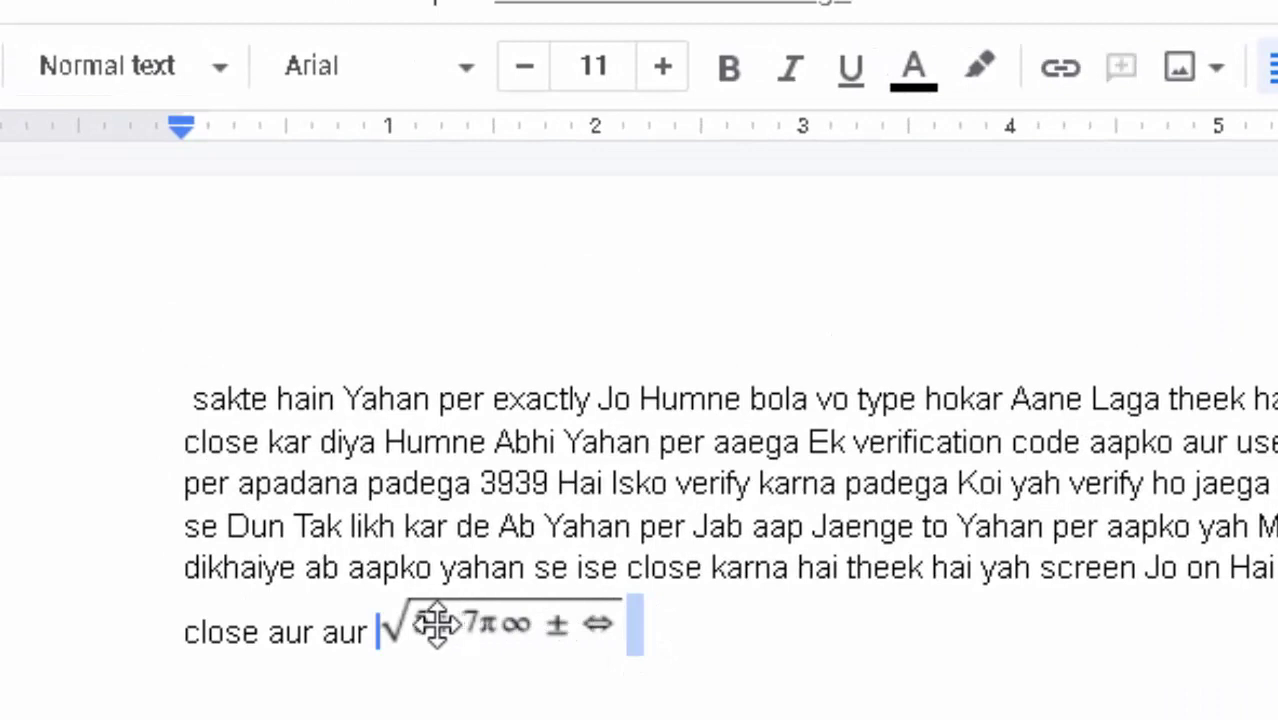
{"action": "left_click_drag", "start_coordinate": [428, 622], "coordinate": [477, 643]}
{"action": "left_click", "coordinate": [322, 678]}
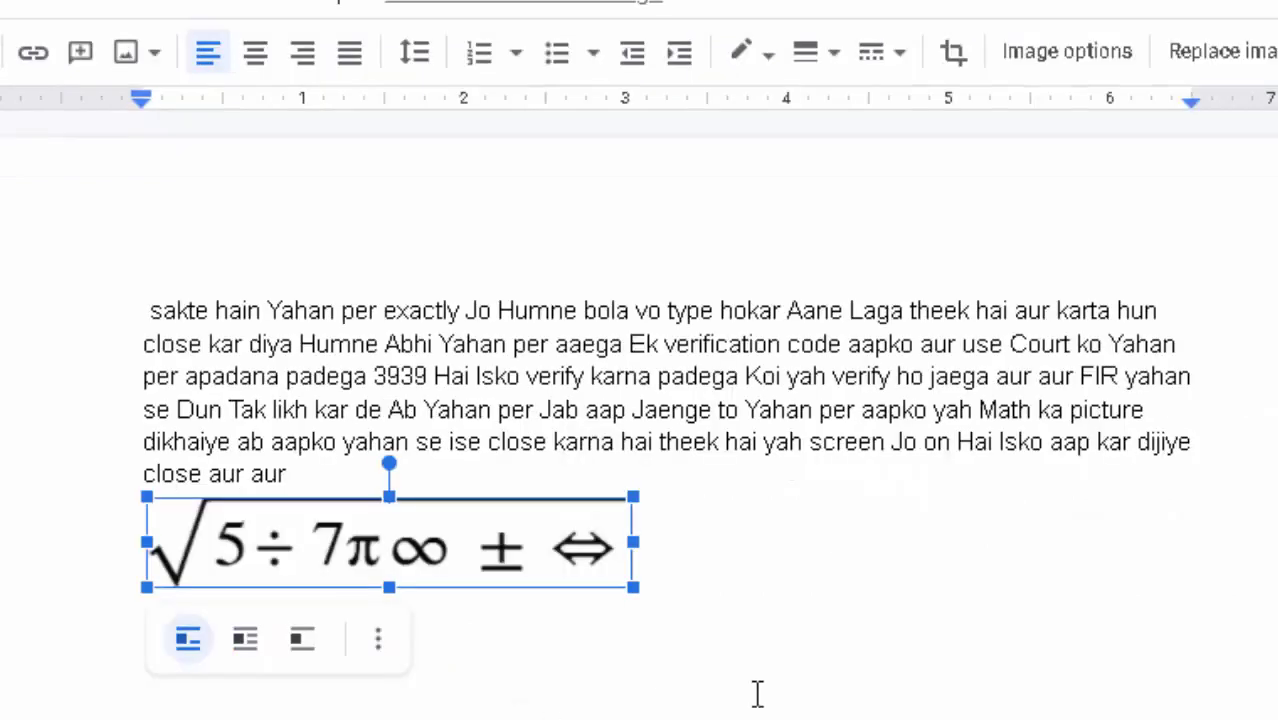
{"action": "left_click", "coordinate": [755, 690]}
{"action": "left_click", "coordinate": [515, 530]}
{"action": "key", "text": "ctrl+shift+r"}
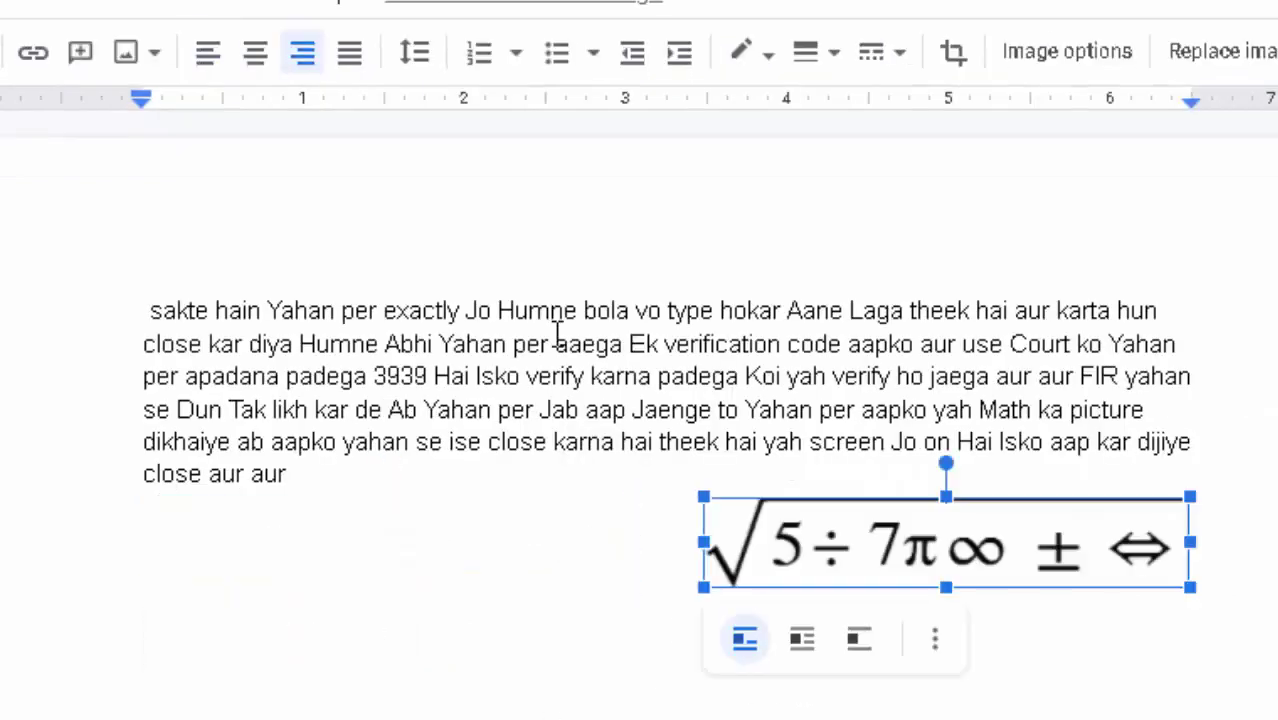